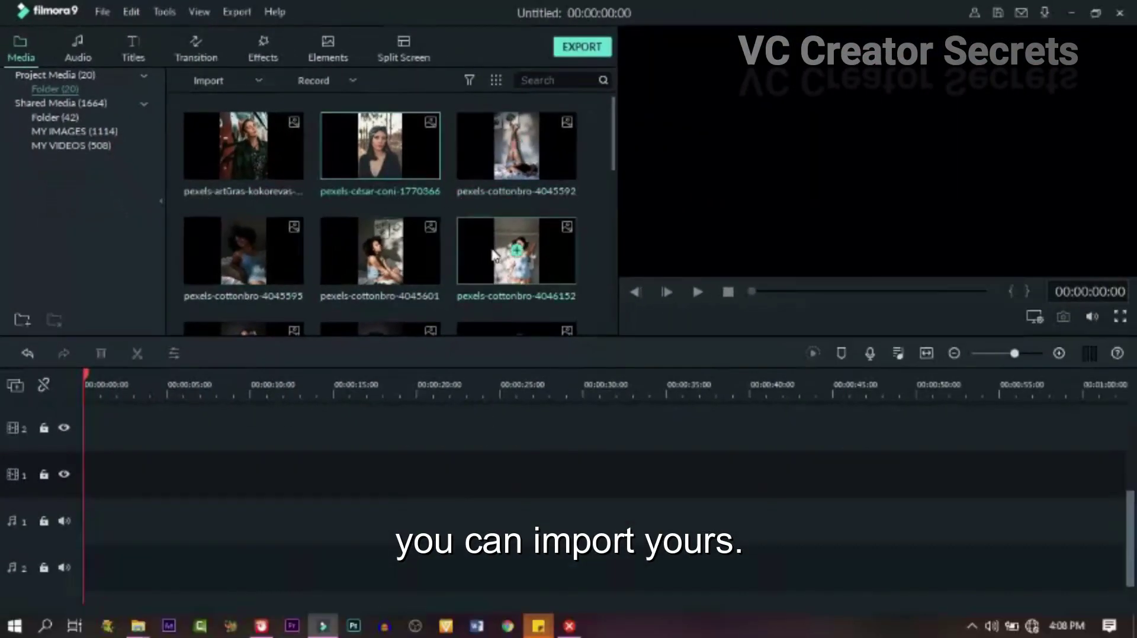
Place the first six portrait photos back to back on video track 1, starting with pexels-artūras
{"action": "left_click_drag", "start_coordinate": [287, 139], "coordinate": [92, 456]}
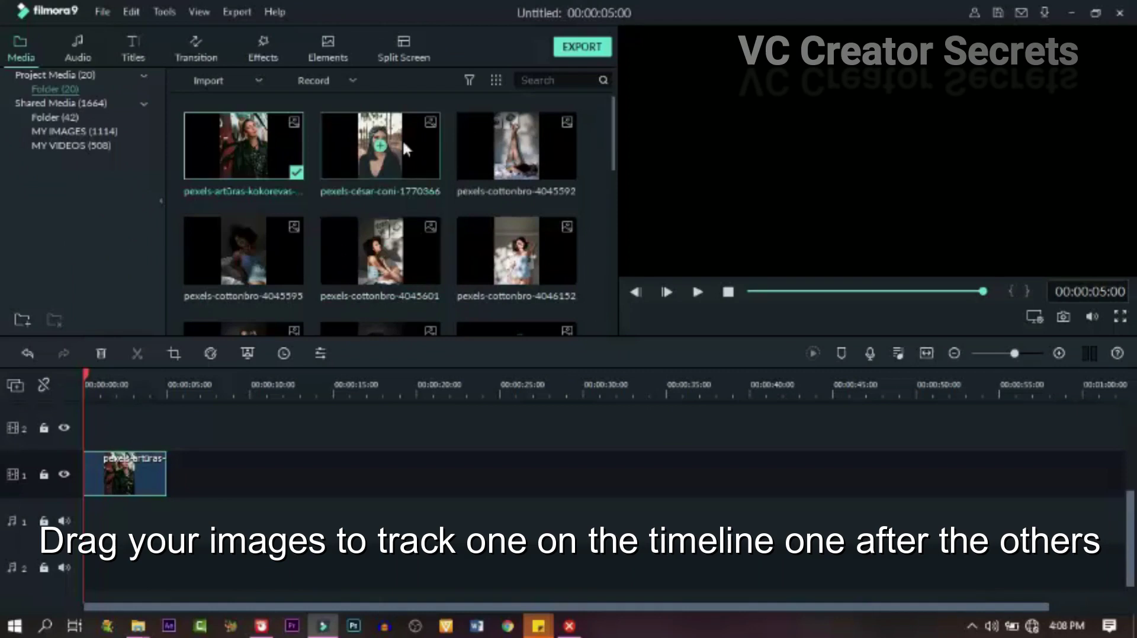
{"action": "left_click_drag", "start_coordinate": [403, 139], "coordinate": [169, 473]}
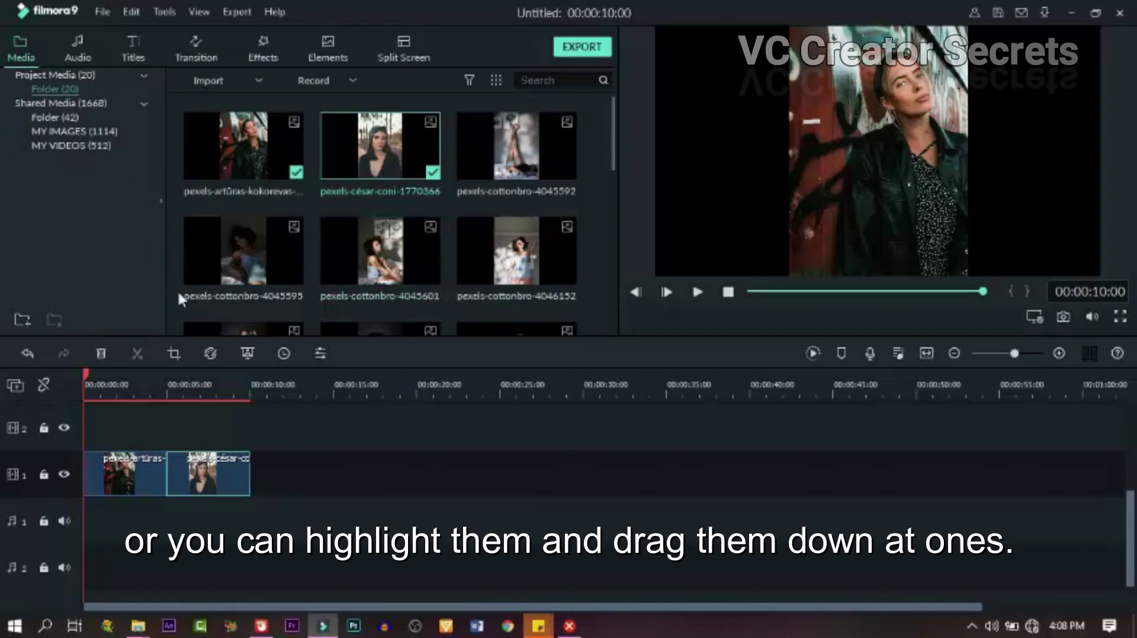
{"action": "left_click_drag", "start_coordinate": [269, 246], "coordinate": [261, 505]}
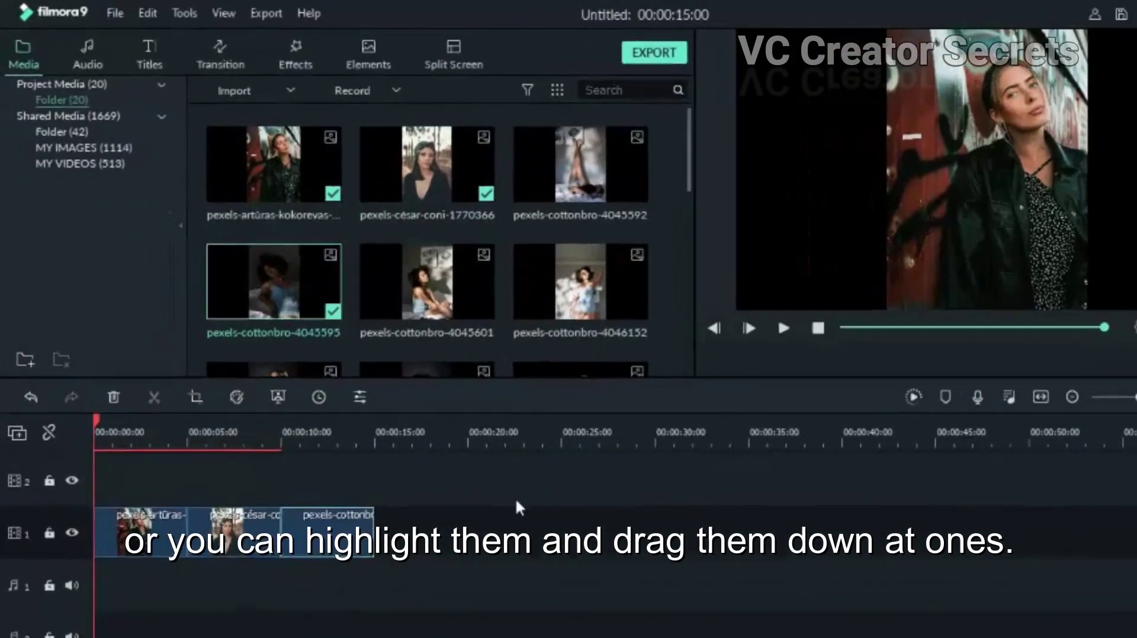
{"action": "left_click_drag", "start_coordinate": [530, 261], "coordinate": [372, 517]}
{"action": "scroll", "coordinate": [411, 268], "scroll_direction": "down", "scroll_amount": 2}
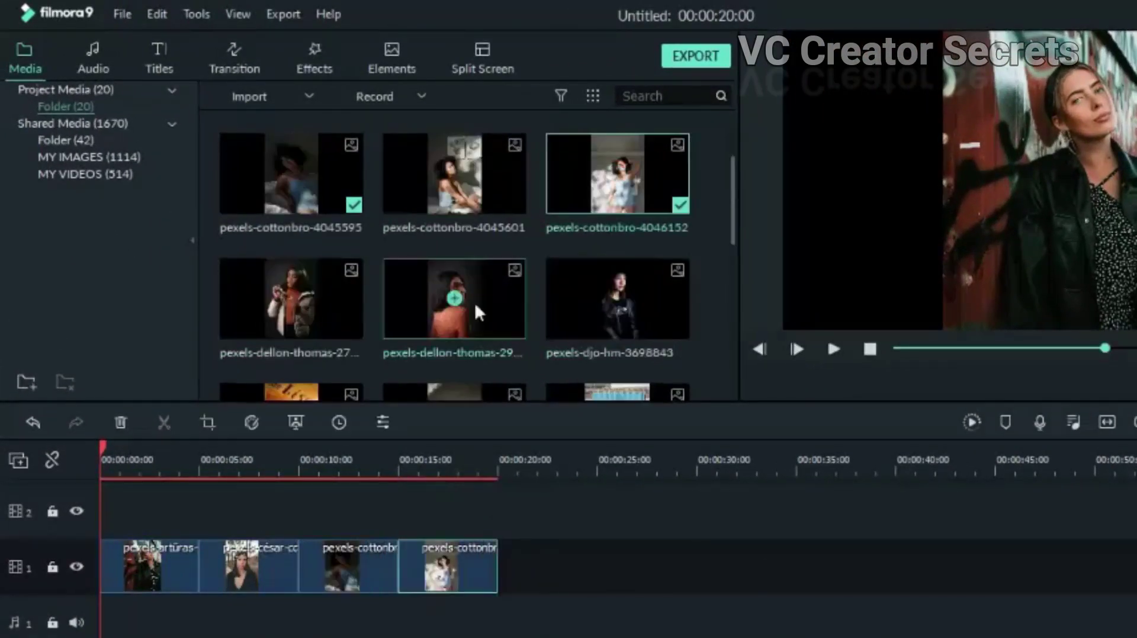
{"action": "left_click_drag", "start_coordinate": [290, 299], "coordinate": [504, 592]}
{"action": "left_click_drag", "start_coordinate": [454, 299], "coordinate": [598, 569]}
Add the last three photos, ending with pexels-marcelo, and preview the 45-second slideshow
{"action": "left_click_drag", "start_coordinate": [618, 299], "coordinate": [725, 592]}
{"action": "scroll", "coordinate": [584, 335], "scroll_direction": "down", "scroll_amount": 4}
{"action": "scroll", "coordinate": [584, 335], "scroll_direction": "down", "scroll_amount": 1}
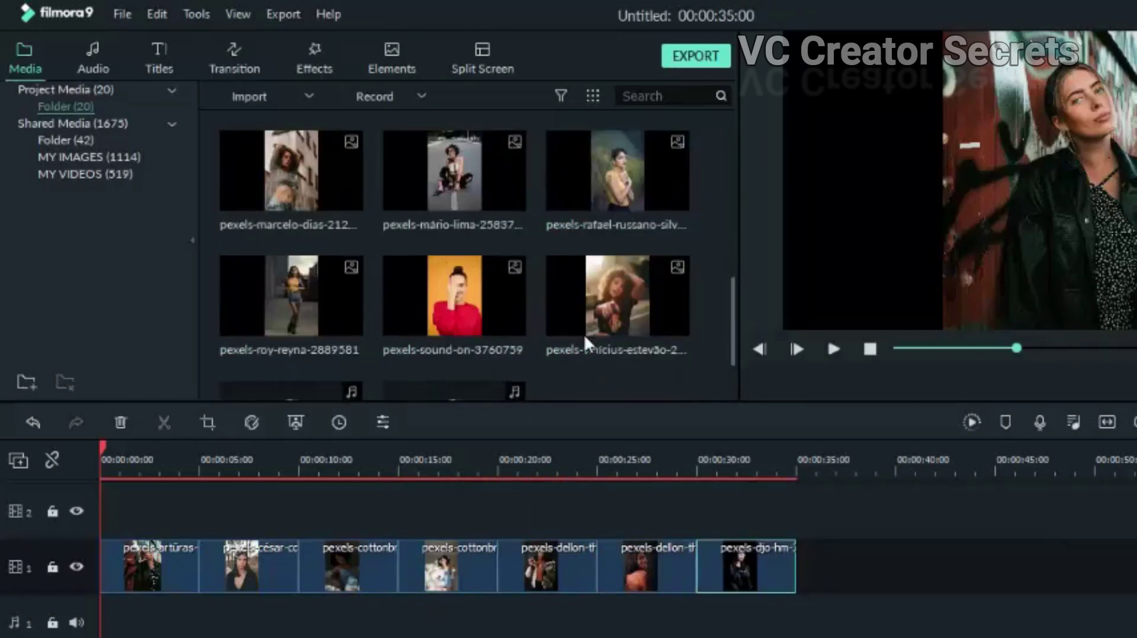
{"action": "scroll", "coordinate": [584, 334], "scroll_direction": "up", "scroll_amount": 1}
{"action": "left_click_drag", "start_coordinate": [617, 296], "coordinate": [847, 565]}
{"action": "left_click_drag", "start_coordinate": [290, 296], "coordinate": [873, 536]}
{"action": "left_click_drag", "start_coordinate": [820, 460], "coordinate": [953, 492]}
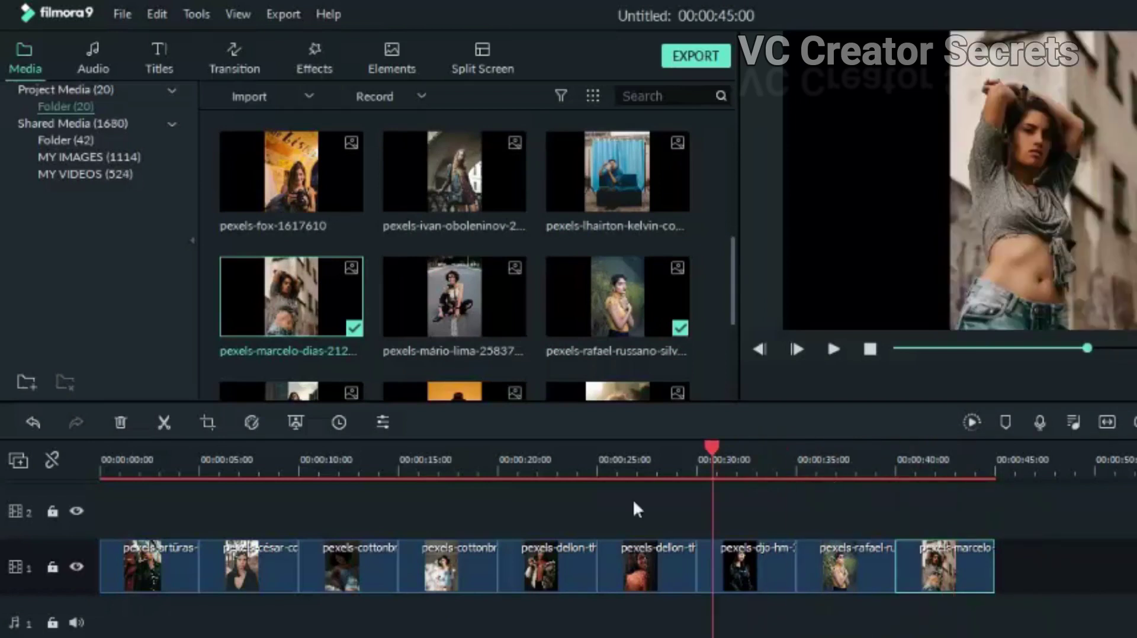
Crop the first photo to 16:9 and set its Pan & Zoom end frame on the woman's face
{"action": "left_click", "coordinate": [103, 508]}
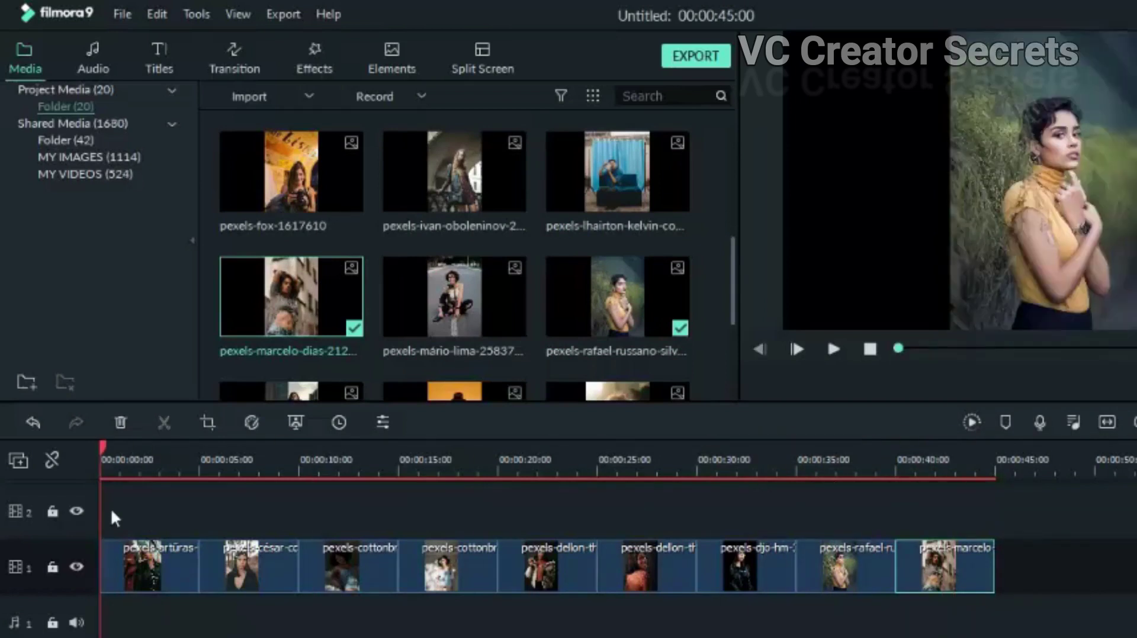
{"action": "left_click", "coordinate": [147, 559]}
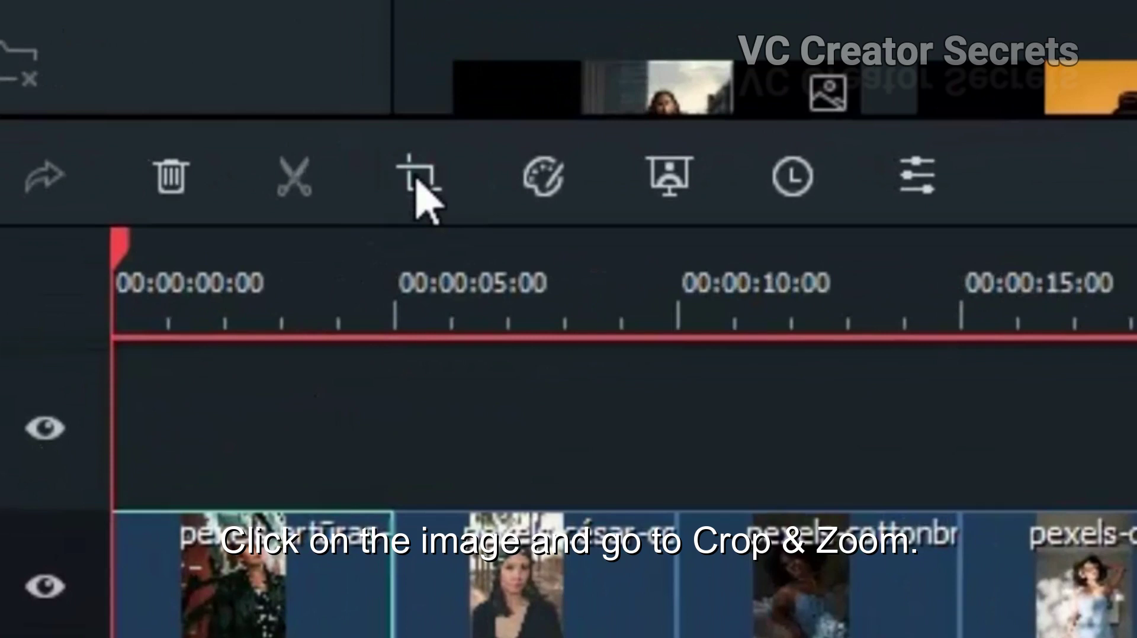
{"action": "left_click", "coordinate": [417, 188]}
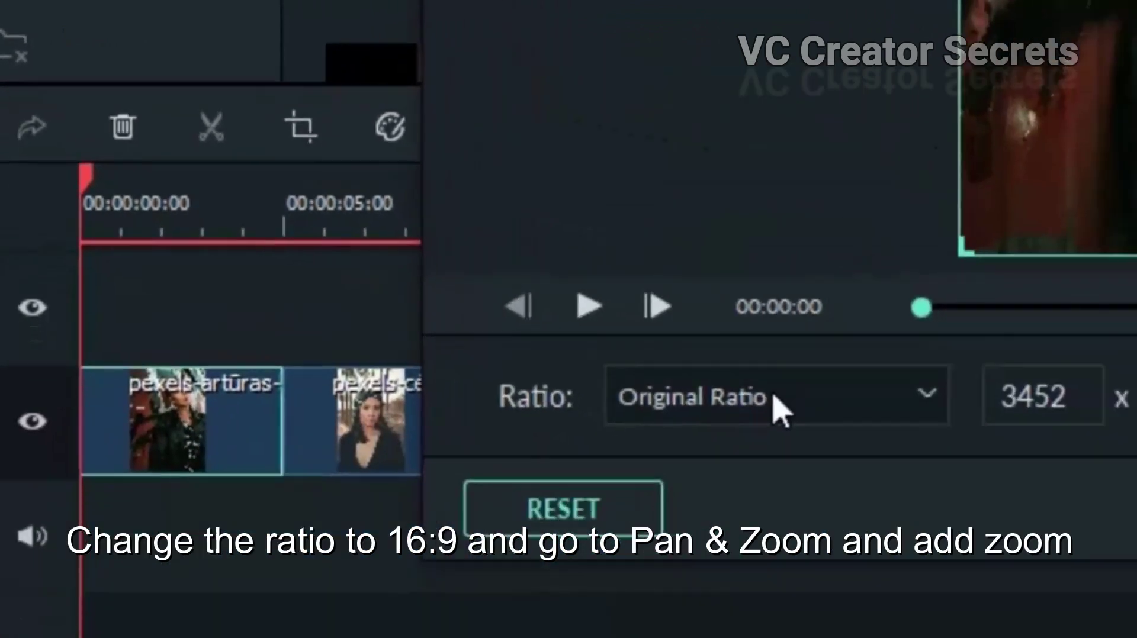
{"action": "left_click", "coordinate": [684, 379]}
{"action": "left_click", "coordinate": [645, 438]}
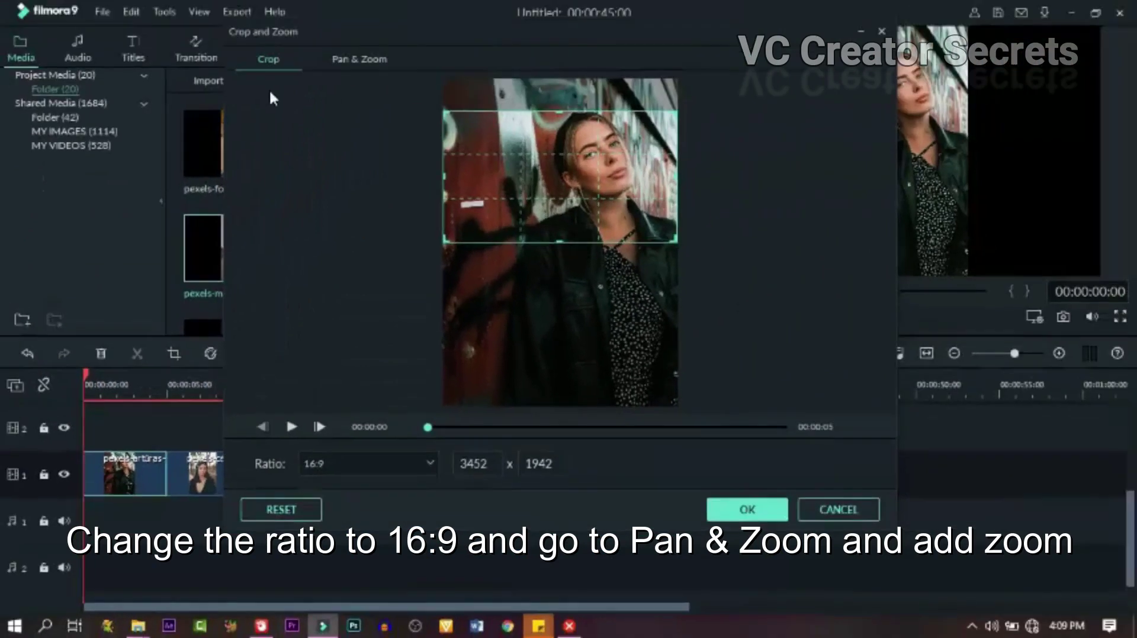
{"action": "left_click", "coordinate": [360, 60]}
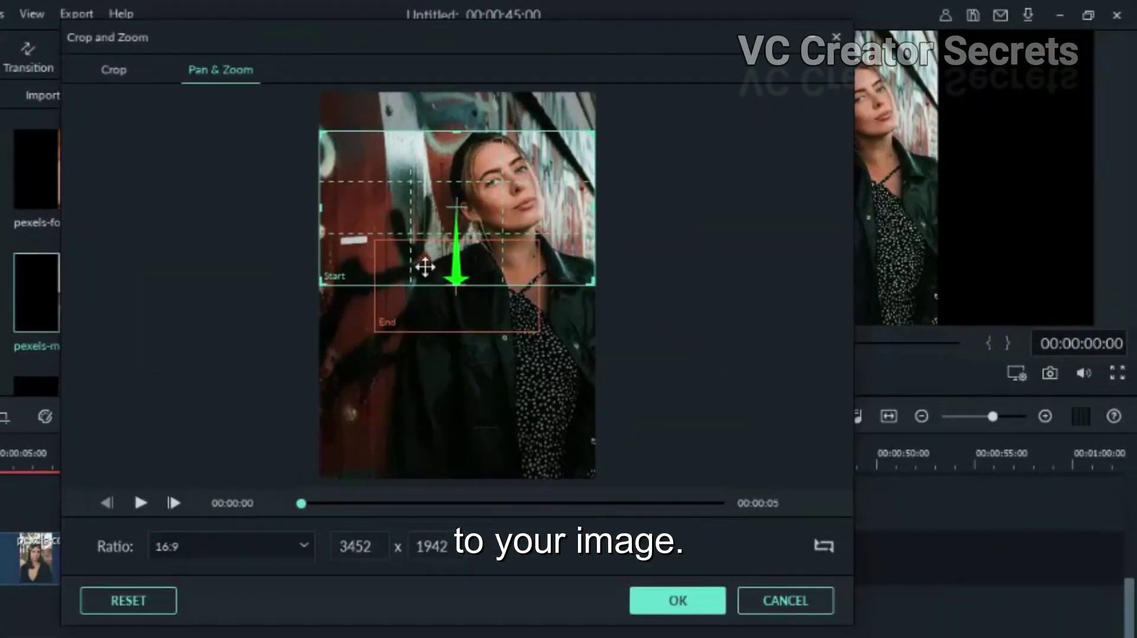
{"action": "left_click_drag", "start_coordinate": [425, 267], "coordinate": [431, 166]}
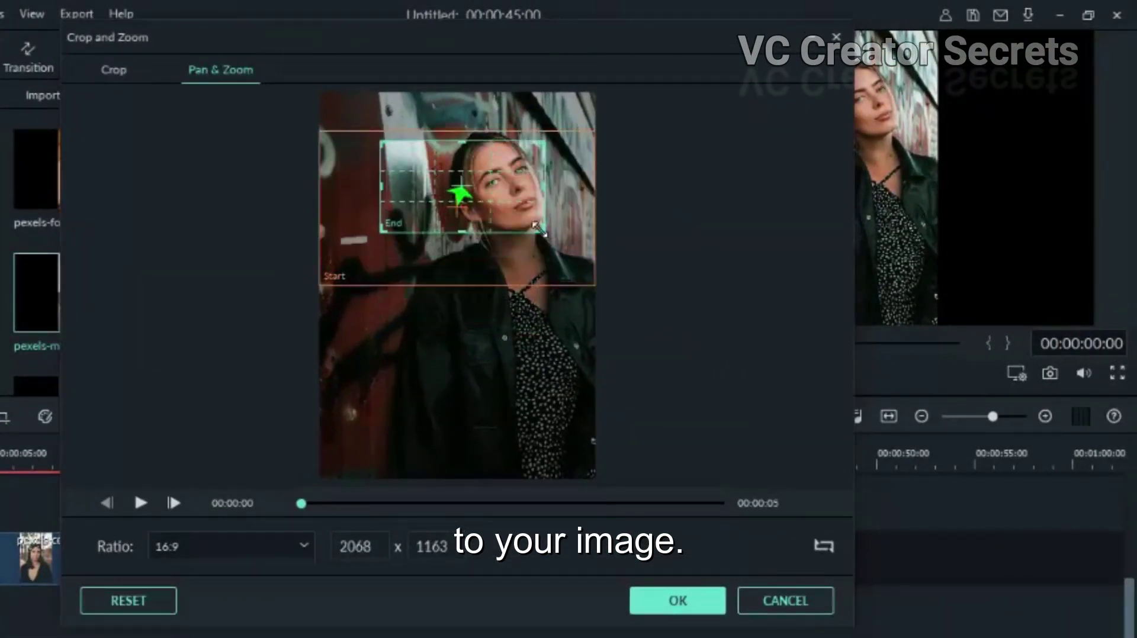
{"action": "mouse_move", "coordinate": [539, 228]}
{"action": "left_mouse_down"}
{"action": "mouse_move", "coordinate": [592, 259]}
{"action": "mouse_move", "coordinate": [552, 228]}
{"action": "left_mouse_up"}
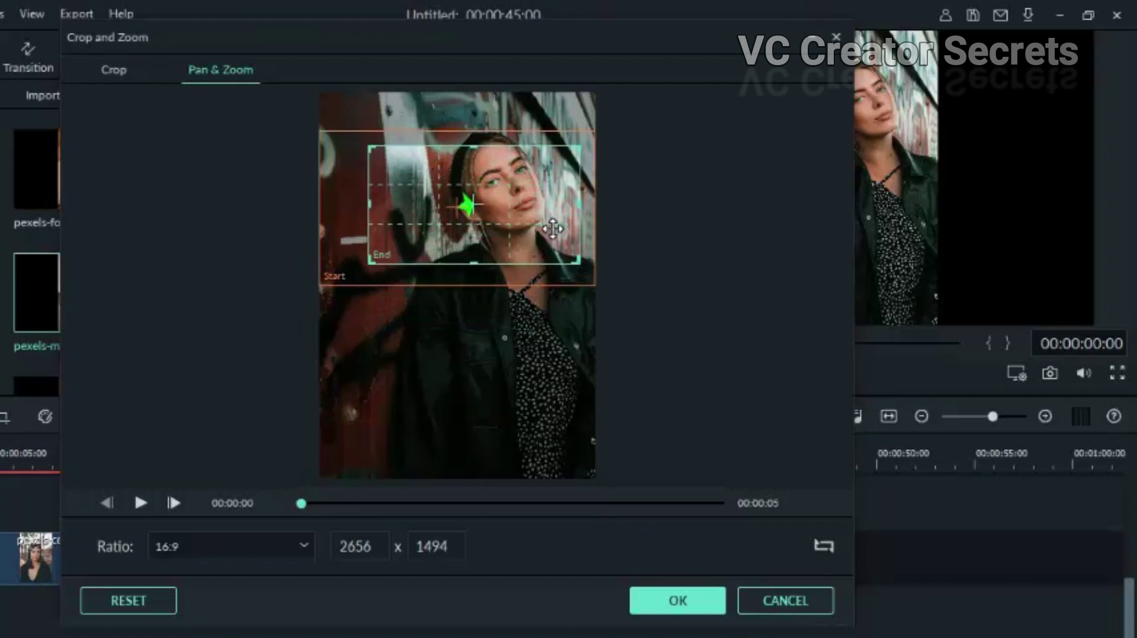
{"action": "left_click", "coordinate": [690, 602]}
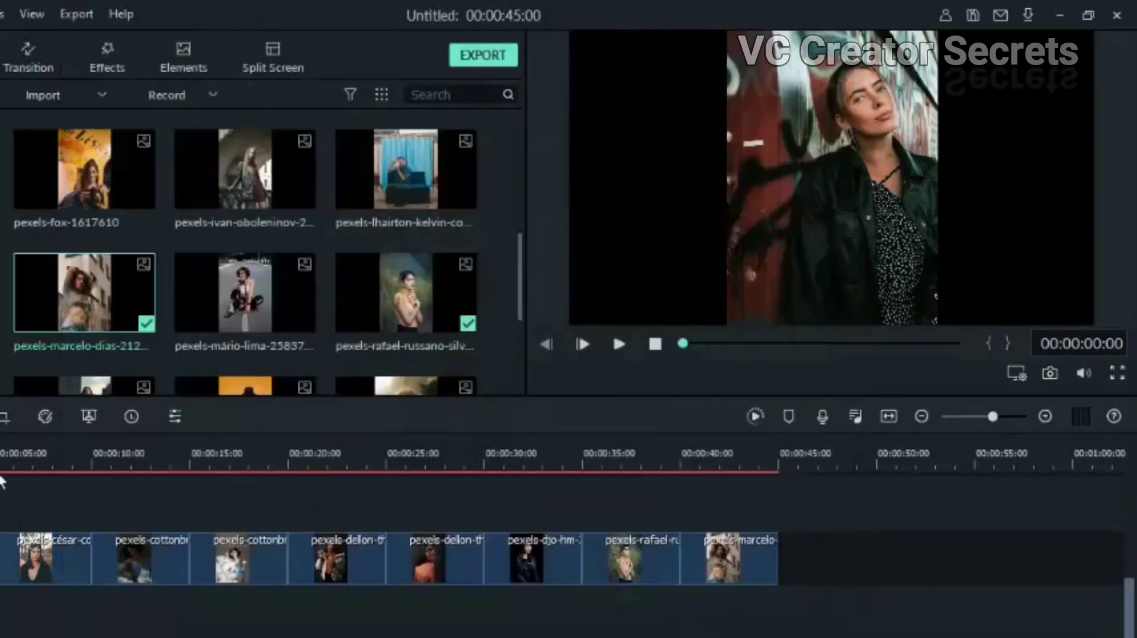
Give the second photo a 16:9 crop (3115 x 1752) with a pan-and-zoom toward her face
{"action": "left_click", "coordinate": [49, 545]}
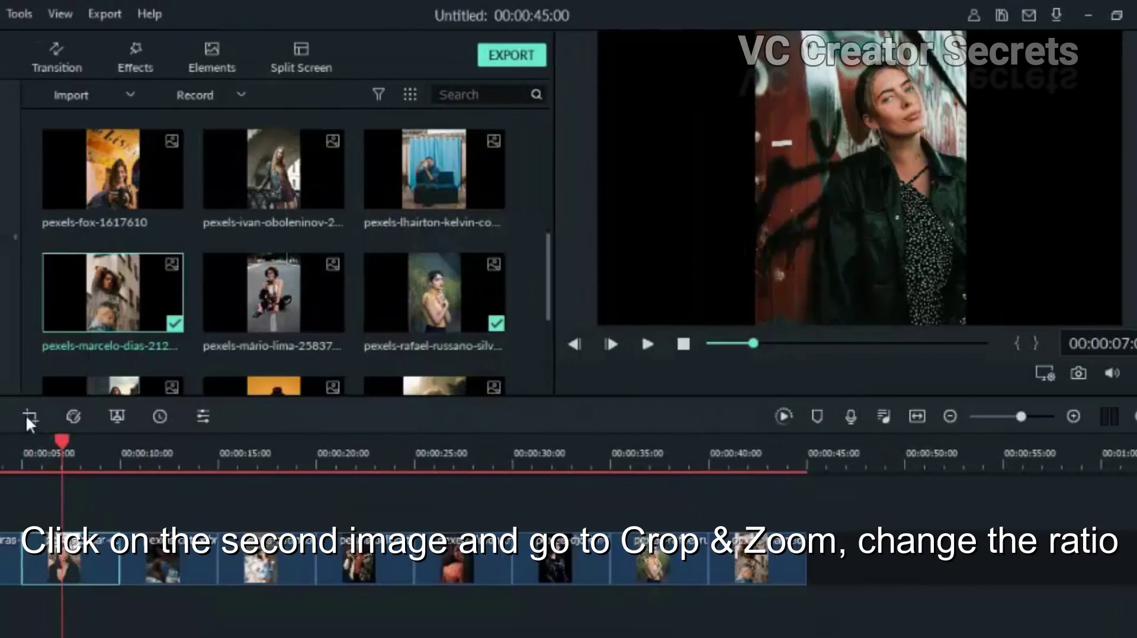
{"action": "left_click", "coordinate": [78, 415]}
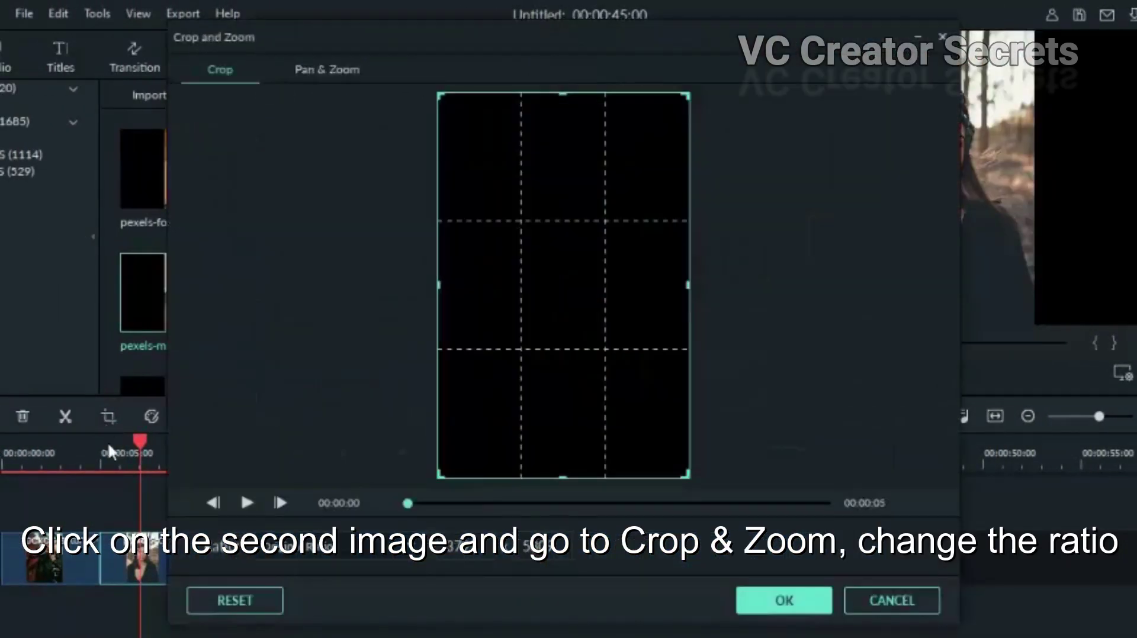
{"action": "left_click", "coordinate": [326, 554]}
{"action": "left_click", "coordinate": [310, 590]}
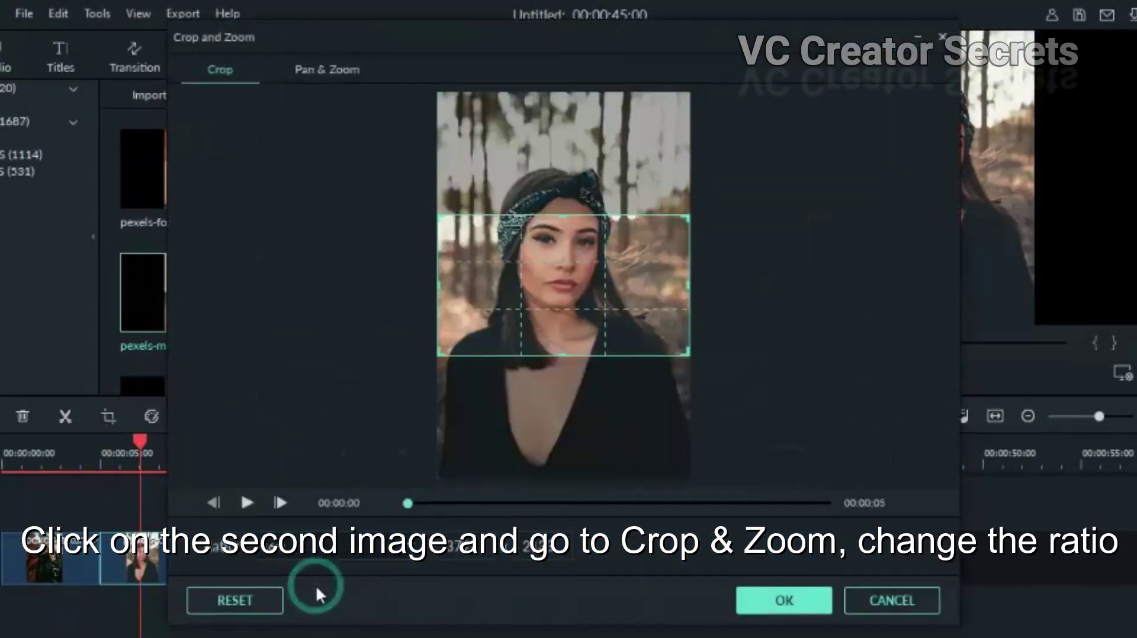
{"action": "left_click_drag", "start_coordinate": [599, 333], "coordinate": [663, 327]}
{"action": "left_click", "coordinate": [322, 68]}
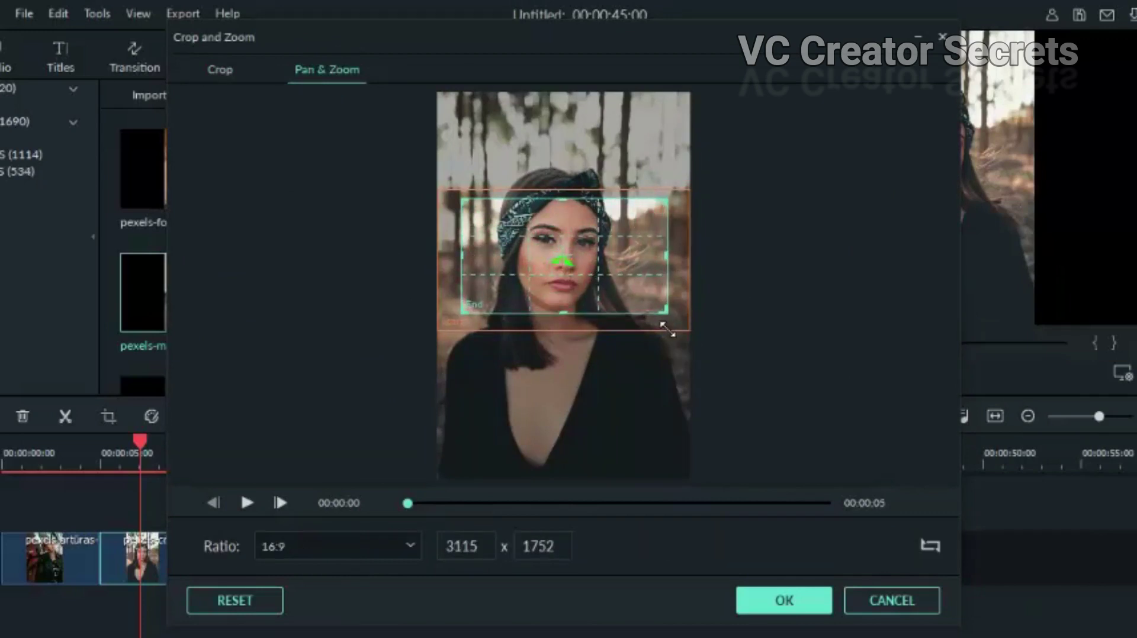
{"action": "left_click_drag", "start_coordinate": [624, 275], "coordinate": [625, 280]}
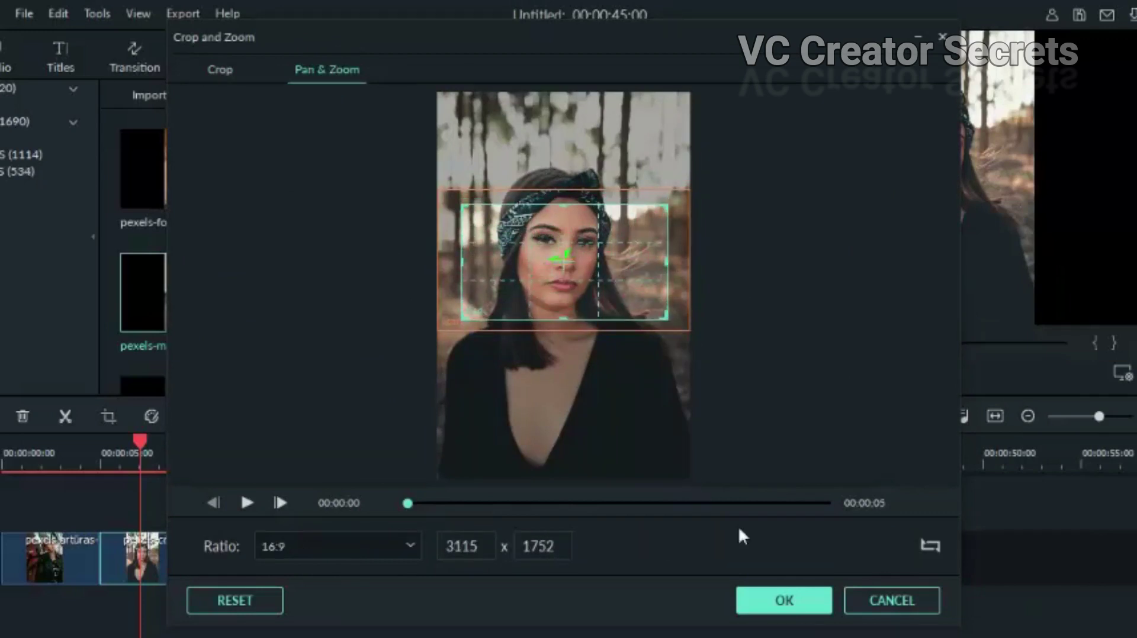
{"action": "left_click", "coordinate": [758, 601]}
{"action": "left_click", "coordinate": [241, 463]}
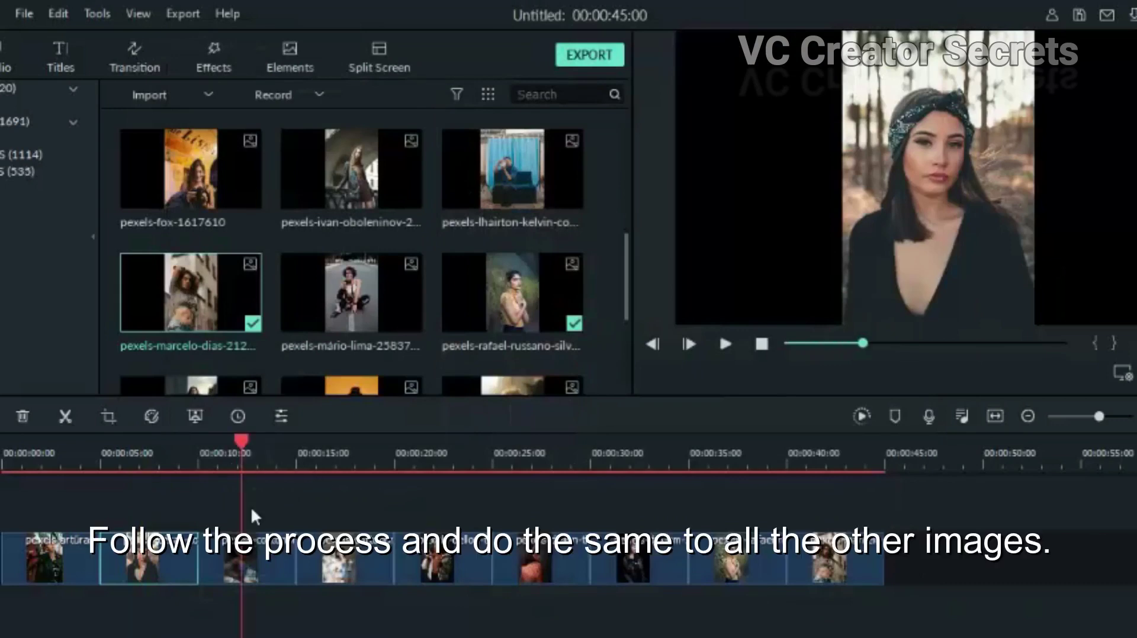
Crop photos three through eight to 16:9 with Pan & Zoom end frames on each face
{"action": "left_click", "coordinate": [257, 560]}
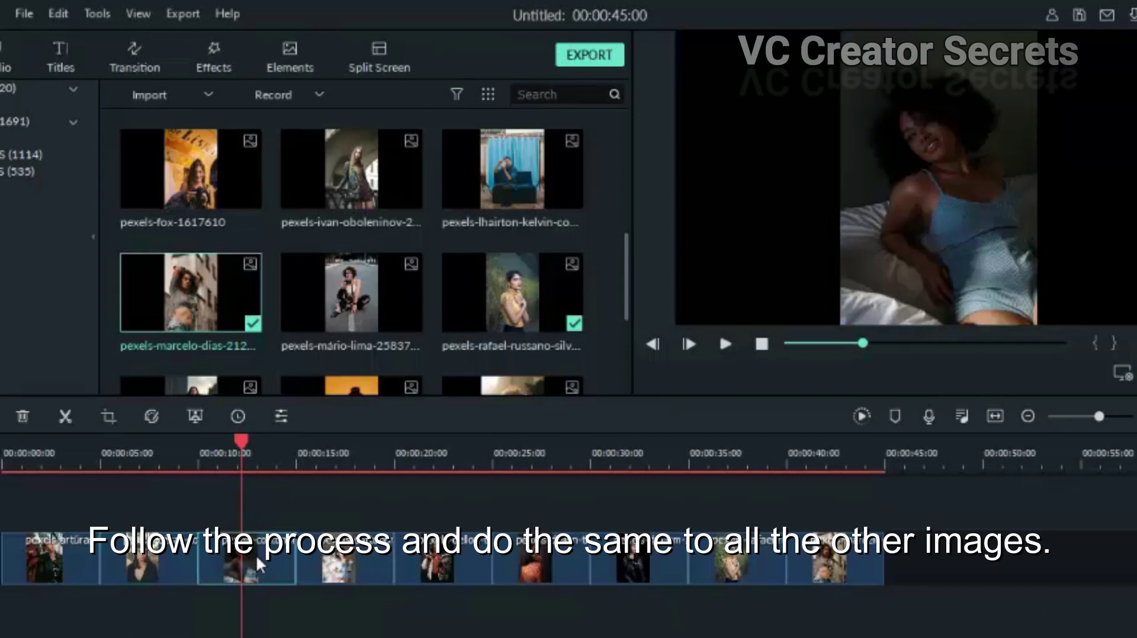
{"action": "left_click", "coordinate": [109, 415]}
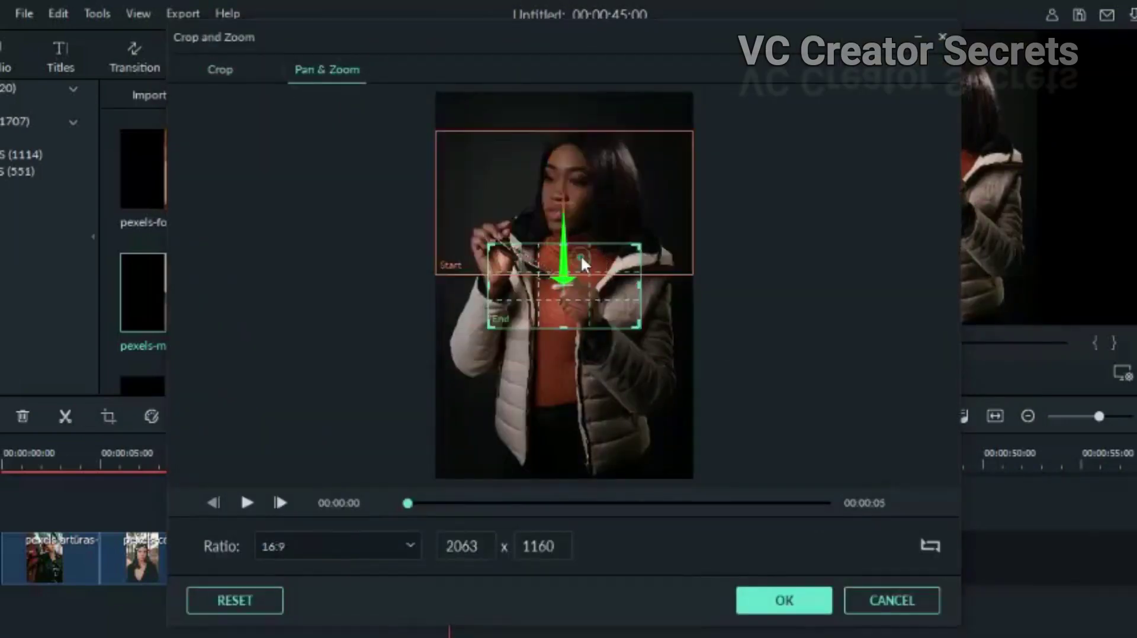
{"action": "left_click", "coordinate": [365, 546]}
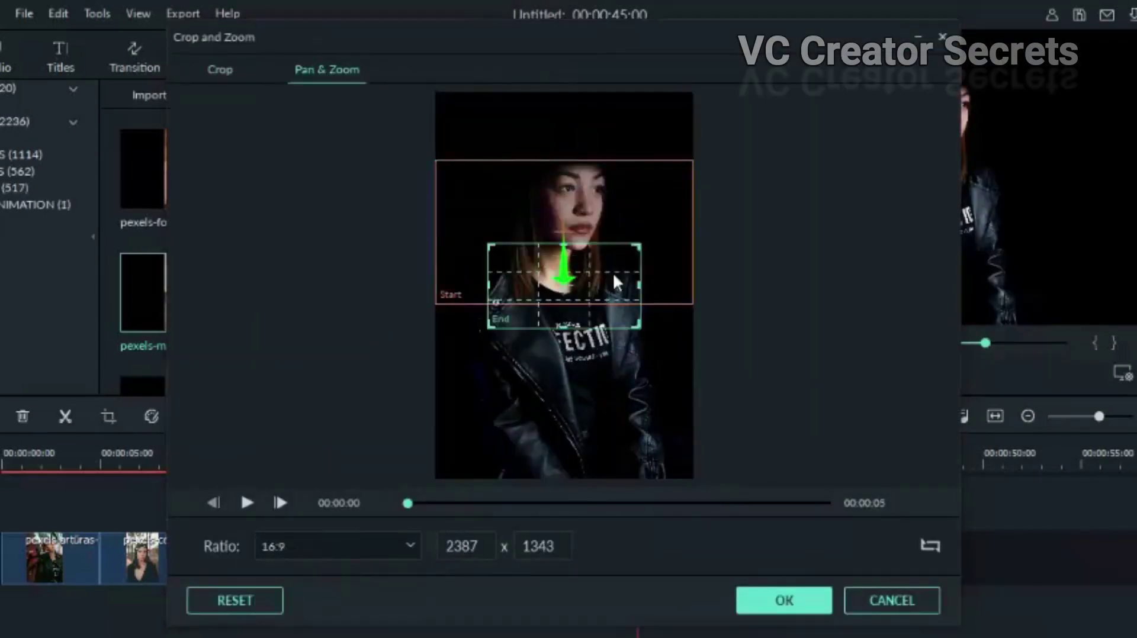
{"action": "left_click_drag", "start_coordinate": [616, 283], "coordinate": [583, 283]}
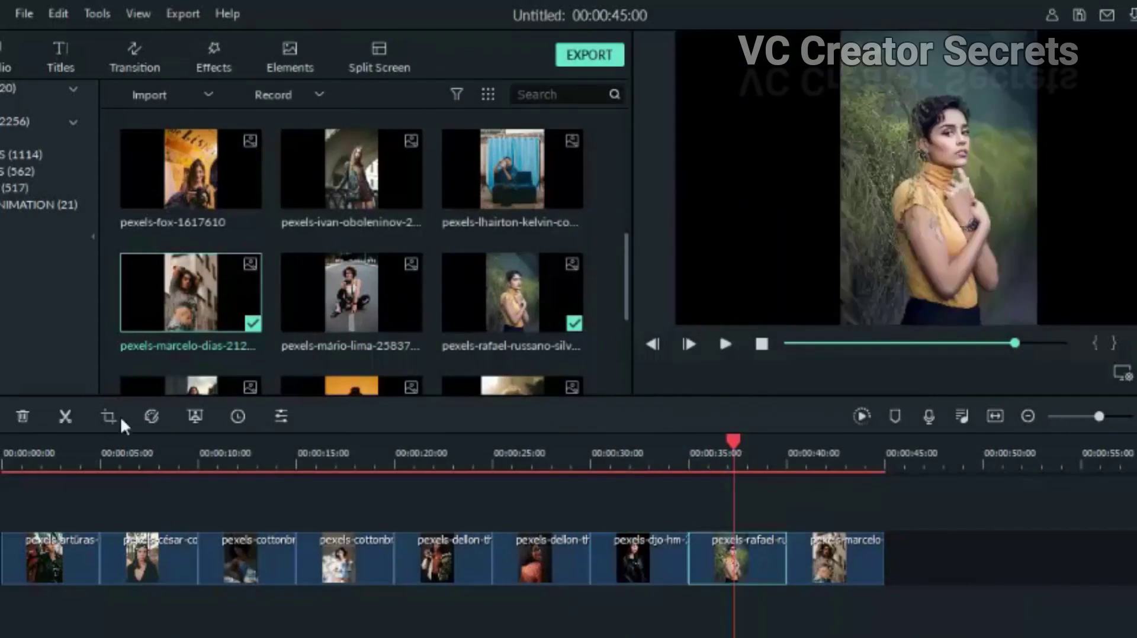
{"action": "left_click", "coordinate": [108, 417]}
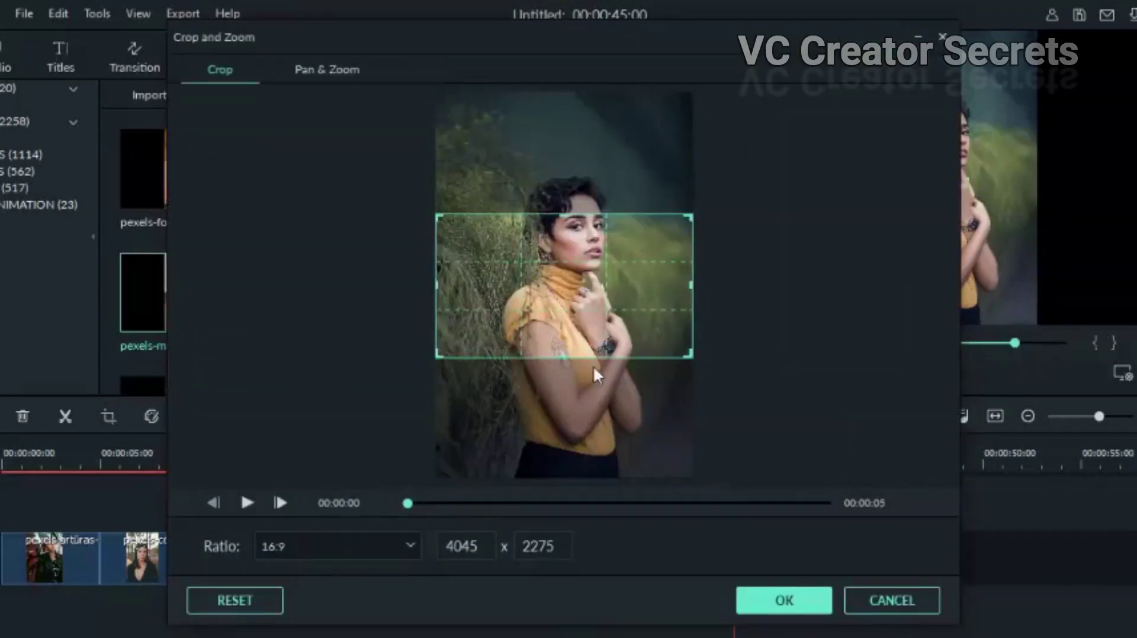
{"action": "left_click", "coordinate": [327, 70]}
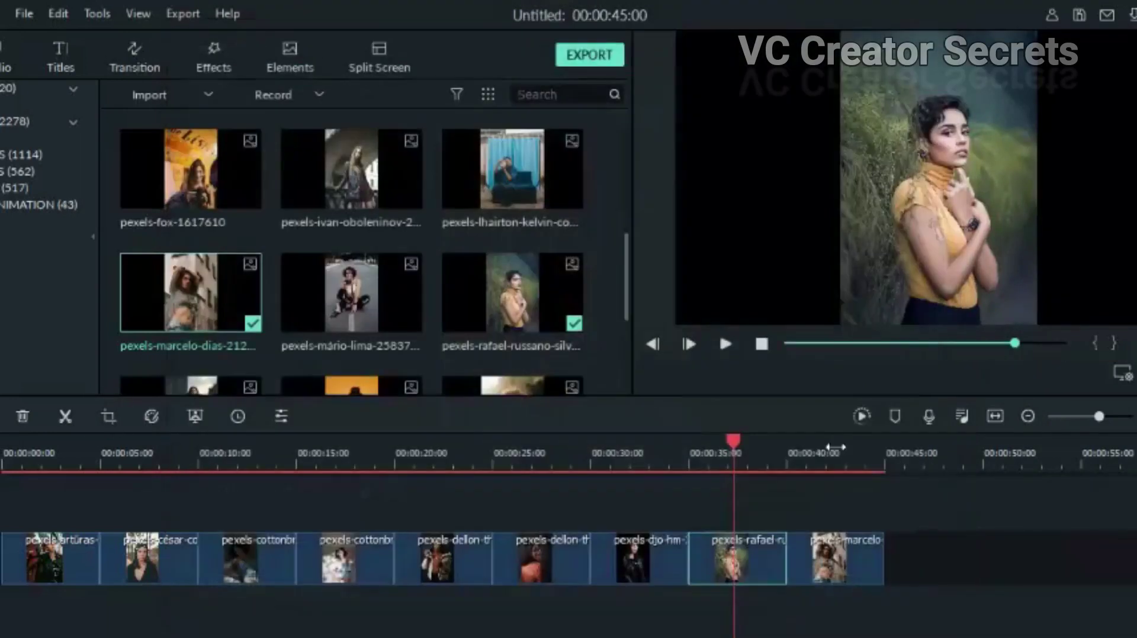
{"action": "left_click", "coordinate": [108, 417]}
Swap the Pan & Zoom start and end areas on alternate photos so they zoom out
{"action": "left_click", "coordinate": [318, 71]}
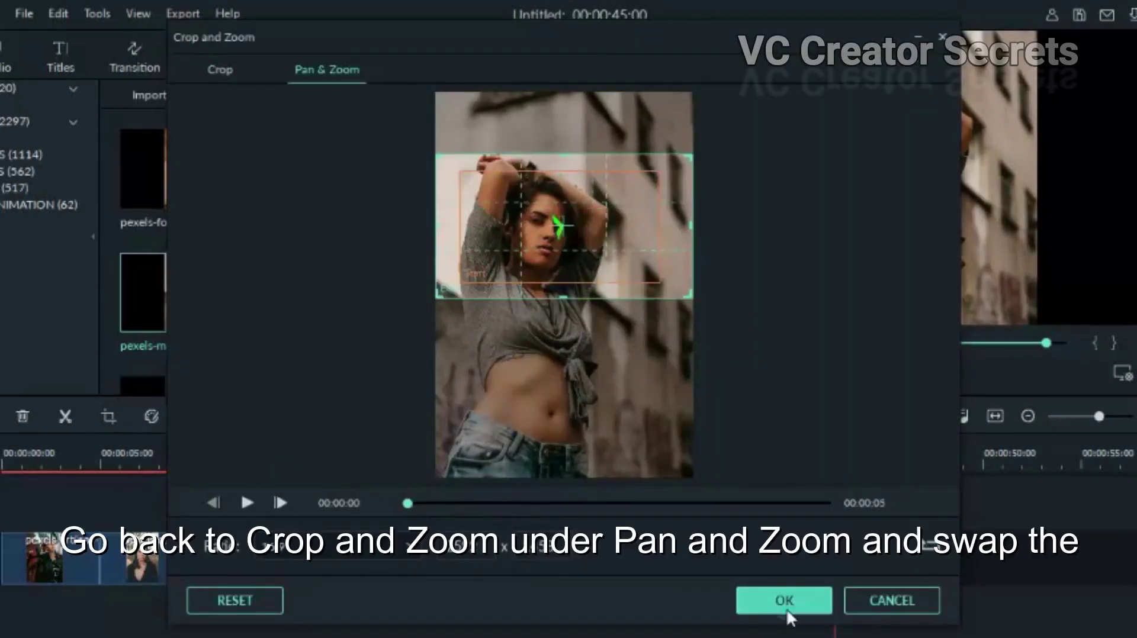
{"action": "left_click", "coordinate": [106, 416]}
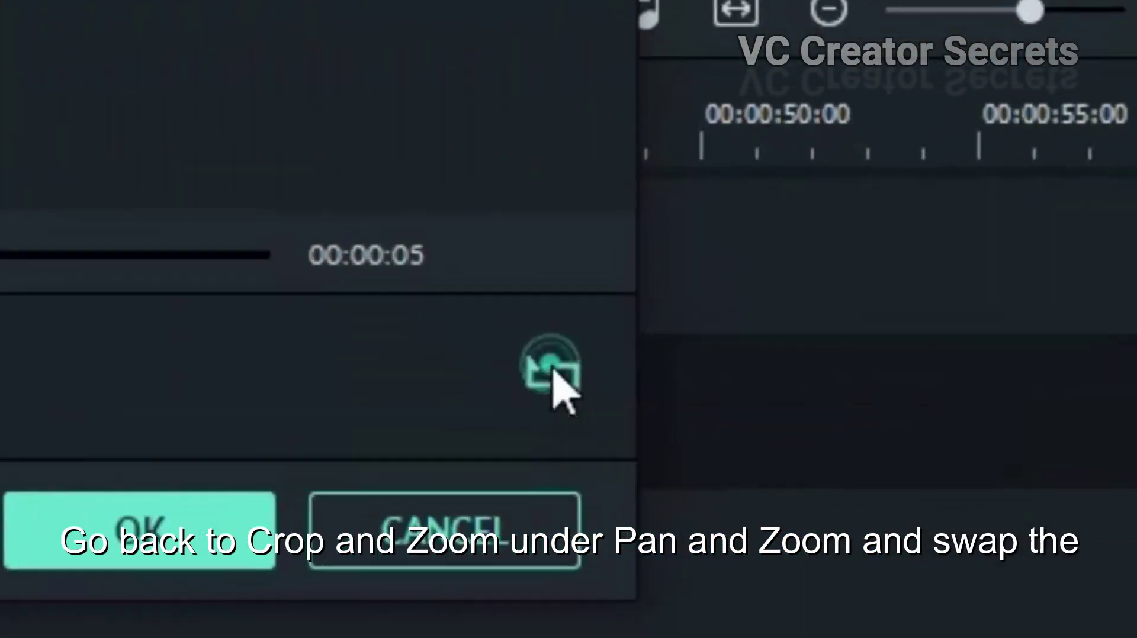
{"action": "left_click", "coordinate": [930, 544]}
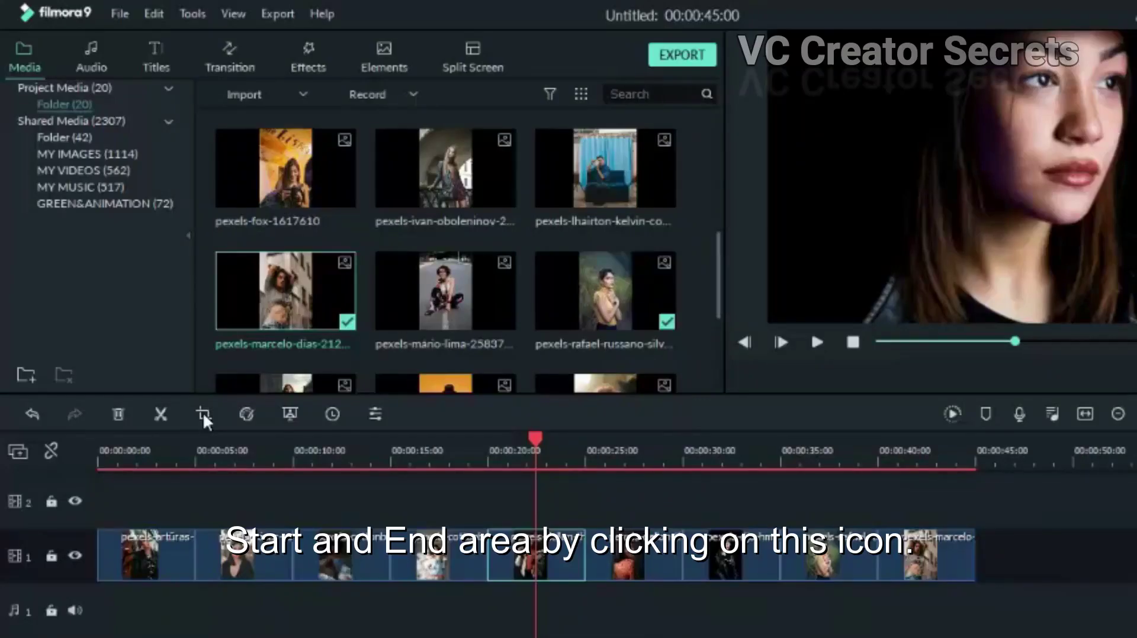
{"action": "left_click", "coordinate": [205, 414]}
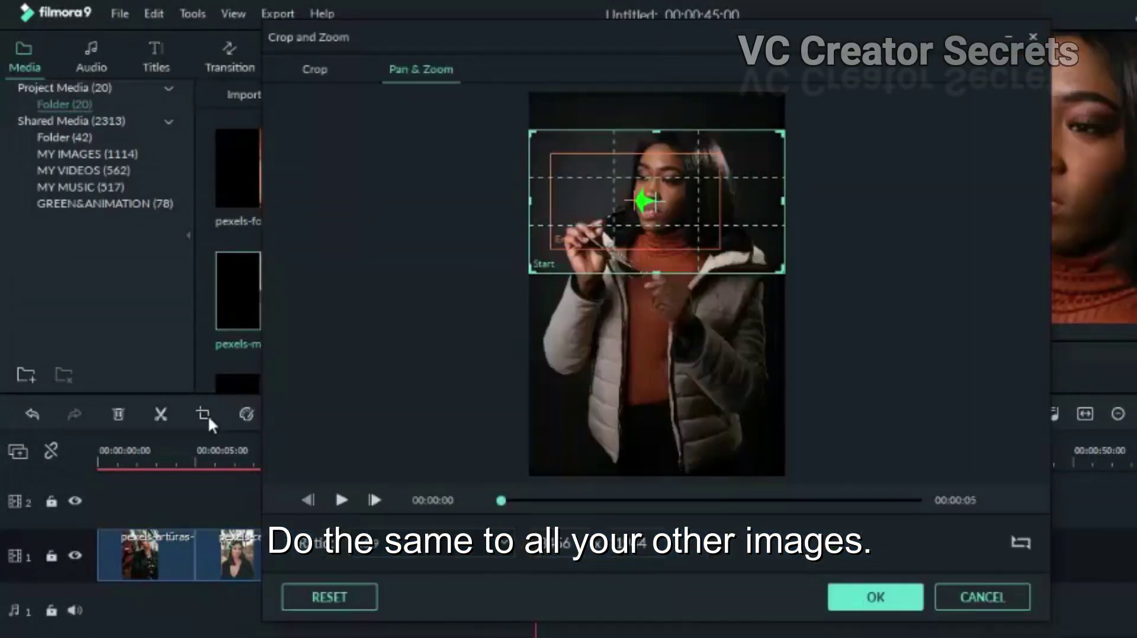
{"action": "left_click", "coordinate": [873, 598]}
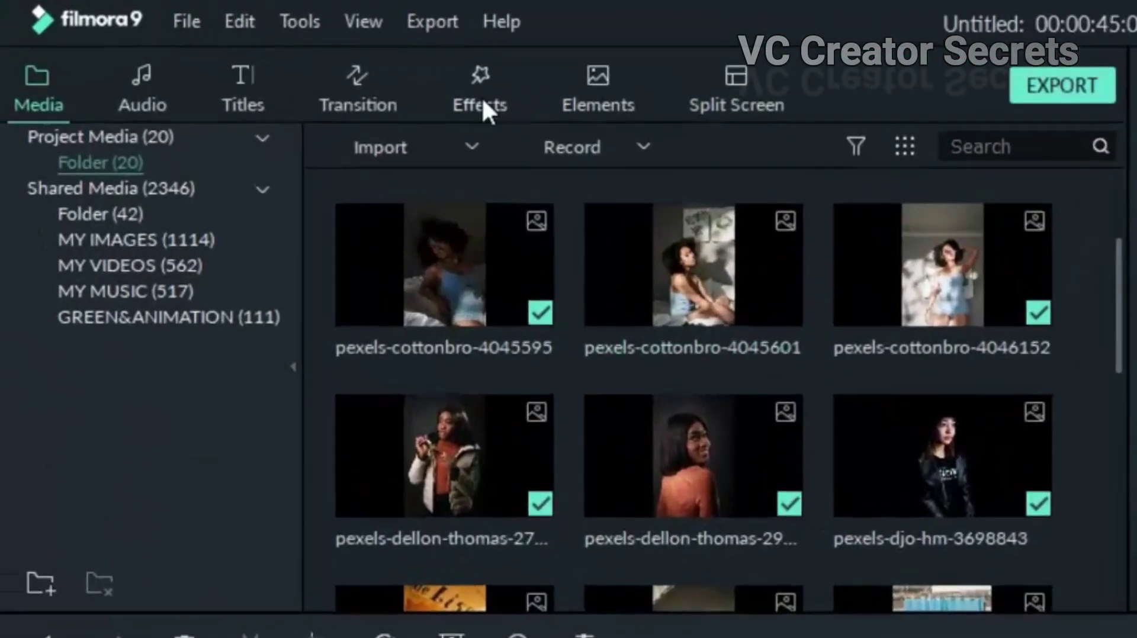
Add Bokeh Blur 10 to track 2, spanning to about 00:00:45:08, and clear the search
{"action": "left_click", "coordinate": [482, 102]}
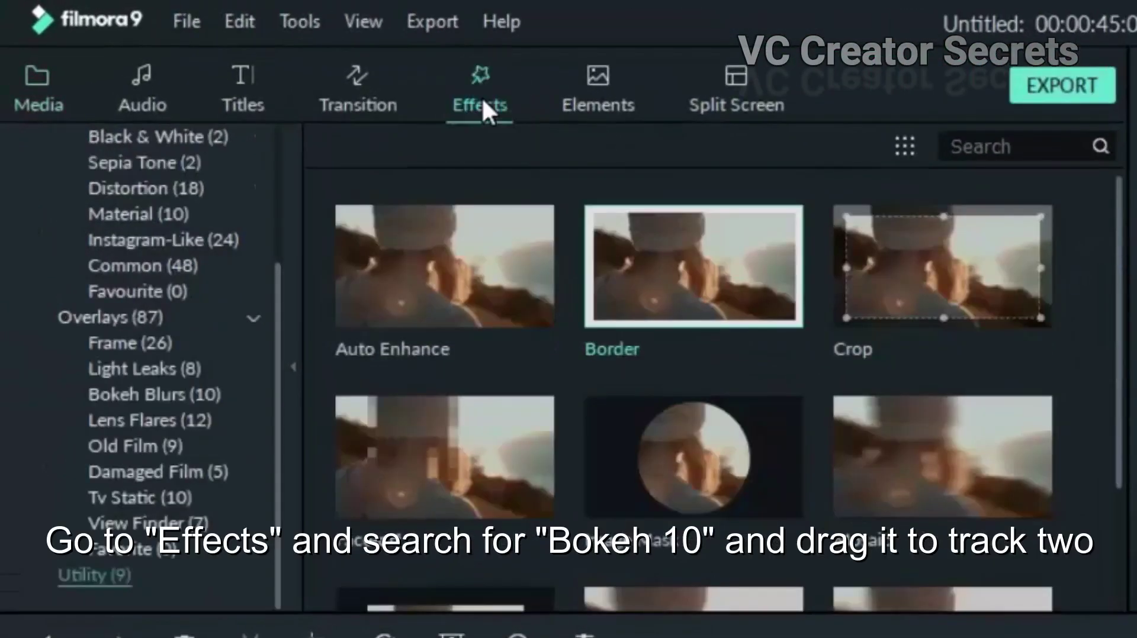
{"action": "left_click", "coordinate": [1016, 147]}
{"action": "type", "text": "BO"}
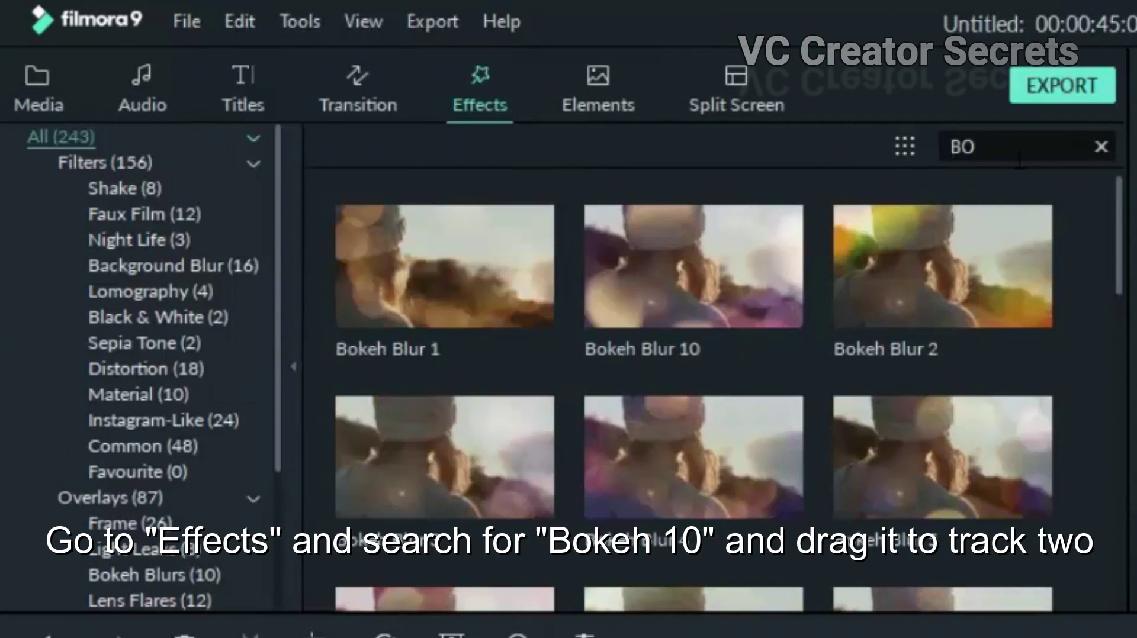
{"action": "type", "text": "K"}
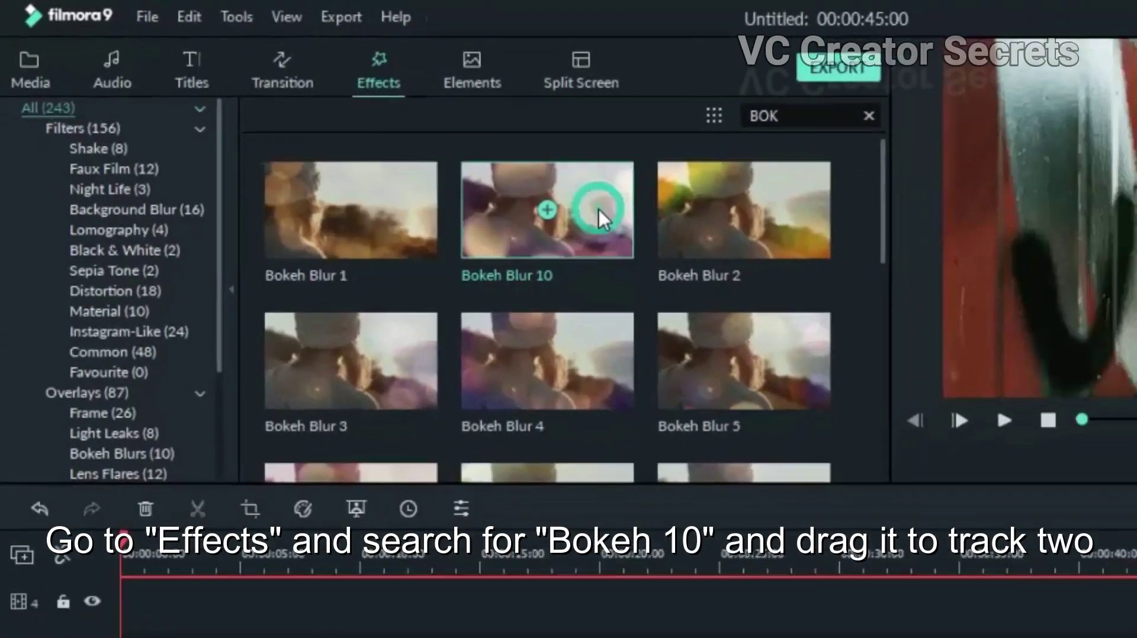
{"action": "left_click_drag", "start_coordinate": [761, 273], "coordinate": [832, 510]}
{"action": "left_click", "coordinate": [579, 87]}
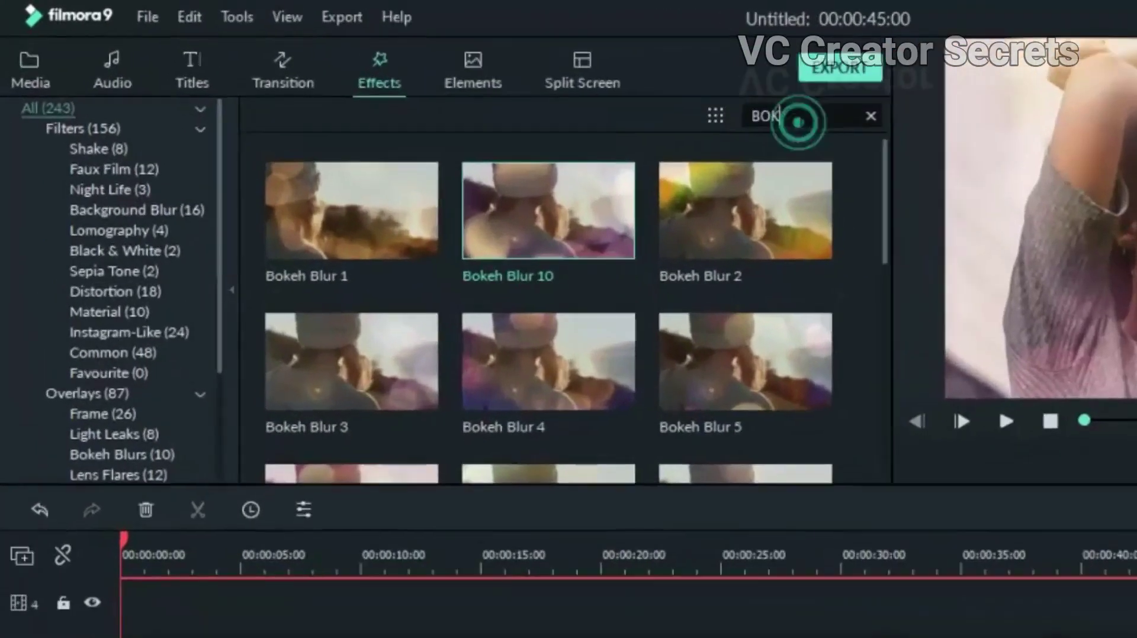
{"action": "key", "text": "BackSpace"}
{"action": "key", "text": "BackSpace"}
{"action": "key", "text": "BackSpace"}
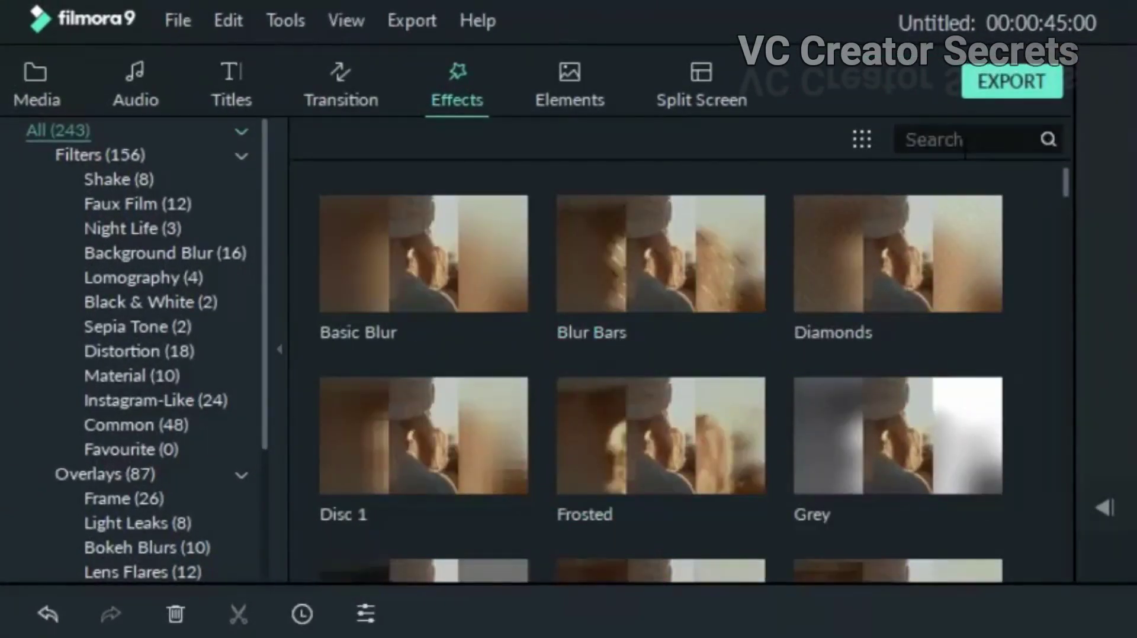
Place Cinematic Flares 2 on track 3, stretch it to 00:00:45:00, and clear the search
{"action": "type", "text": "Cl"}
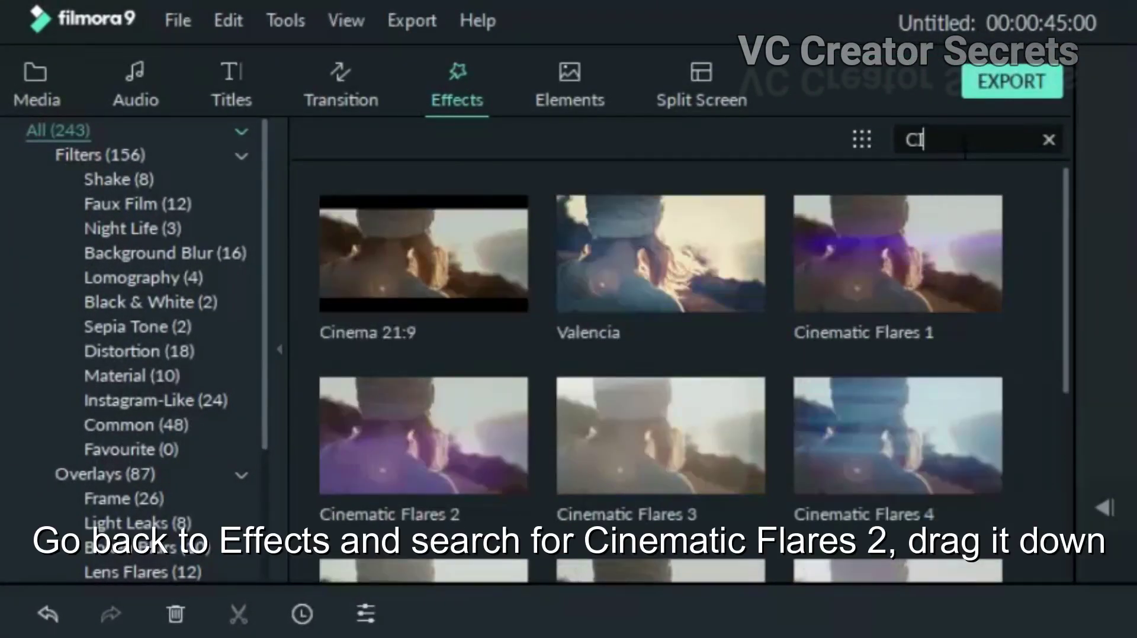
{"action": "left_click_drag", "start_coordinate": [472, 445], "coordinate": [67, 470]}
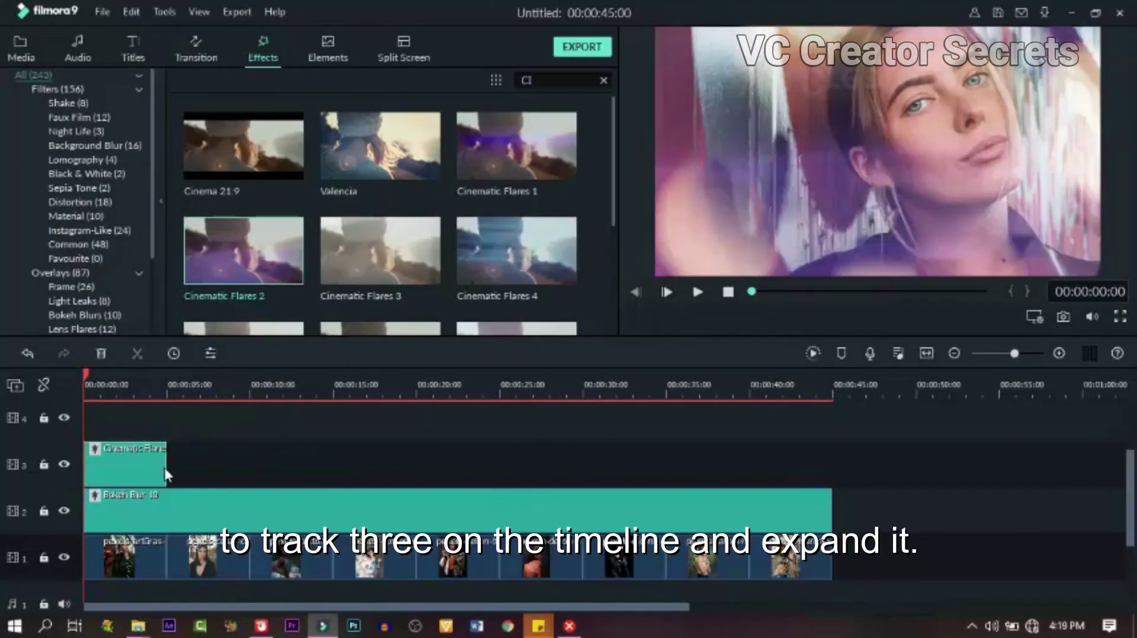
{"action": "left_click_drag", "start_coordinate": [166, 475], "coordinate": [835, 505]}
{"action": "double_click", "coordinate": [533, 80]}
{"action": "key", "text": "BackSpace"}
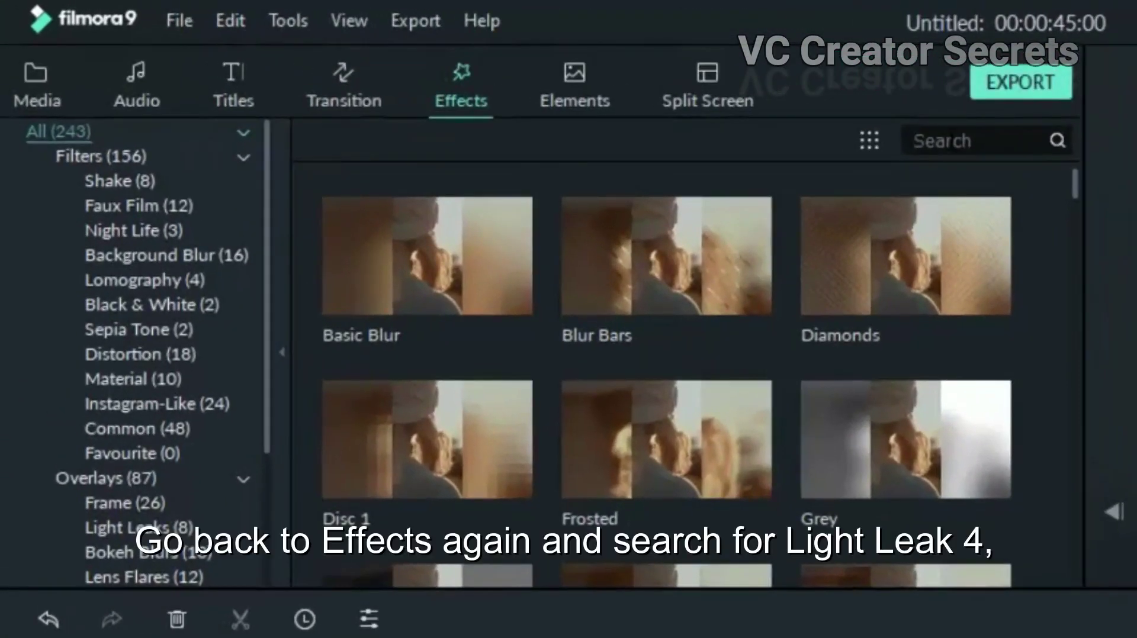
Drop Light Leak 4 at the start of track 4 and extend it to 00:00:45:00
{"action": "type", "text": "L"}
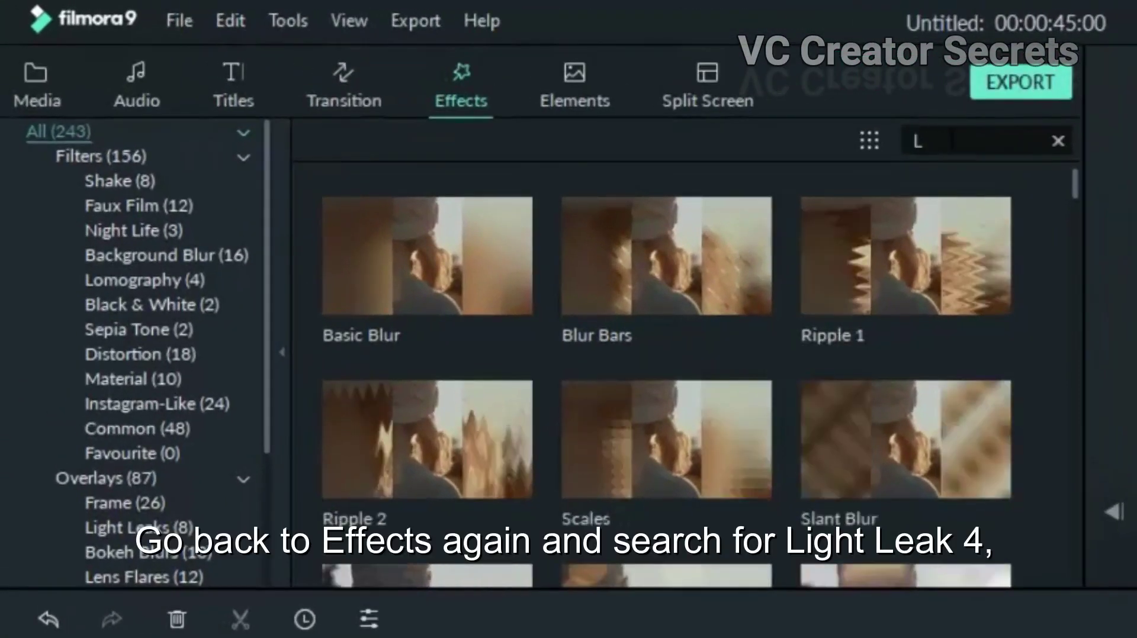
{"action": "type", "text": "i"}
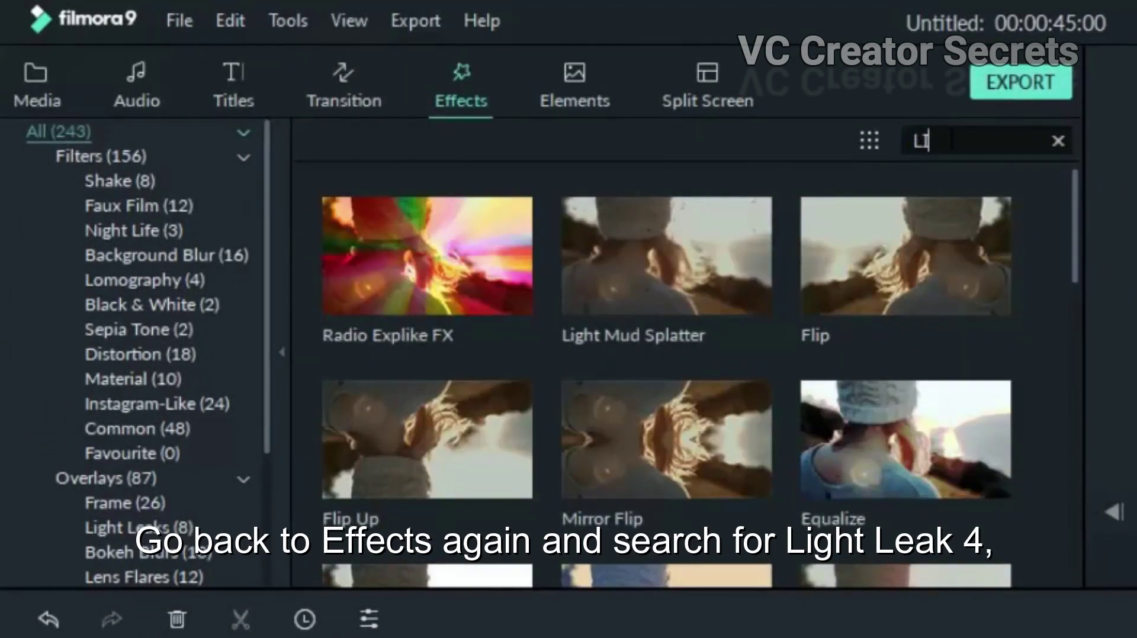
{"action": "type", "text": "G"}
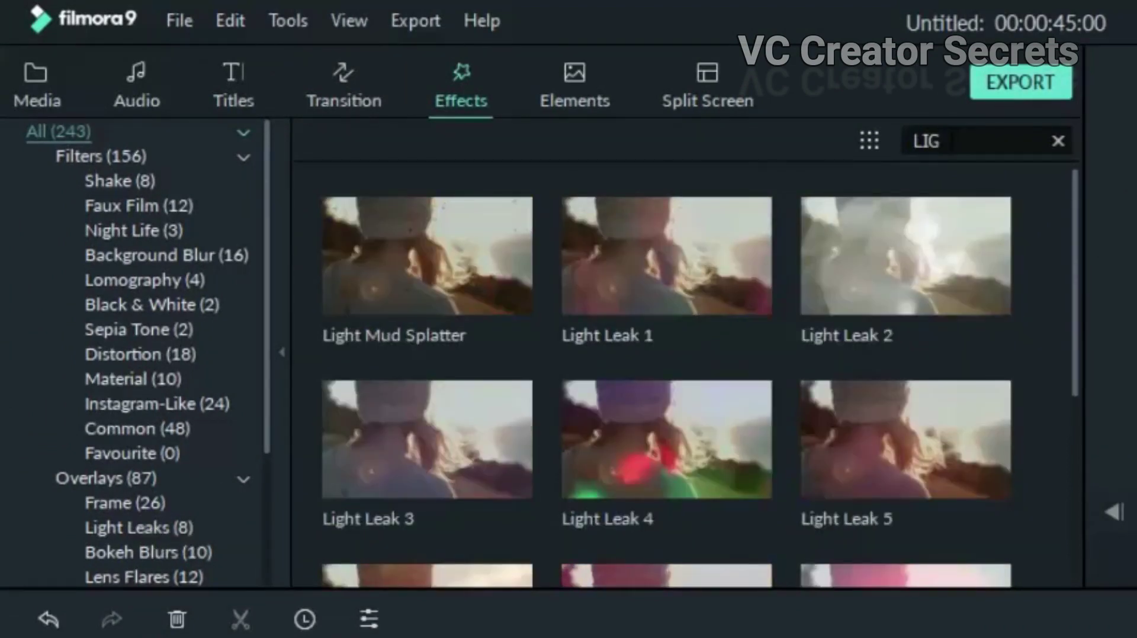
{"action": "left_click_drag", "start_coordinate": [734, 447], "coordinate": [251, 637]}
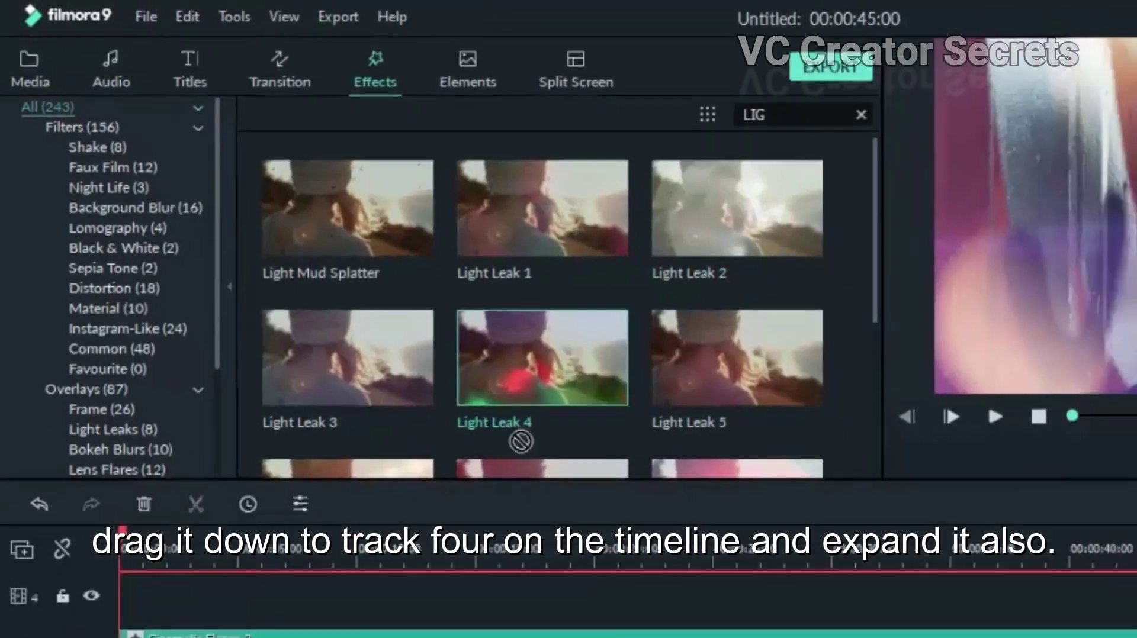
{"action": "left_click_drag", "start_coordinate": [154, 457], "coordinate": [826, 430]}
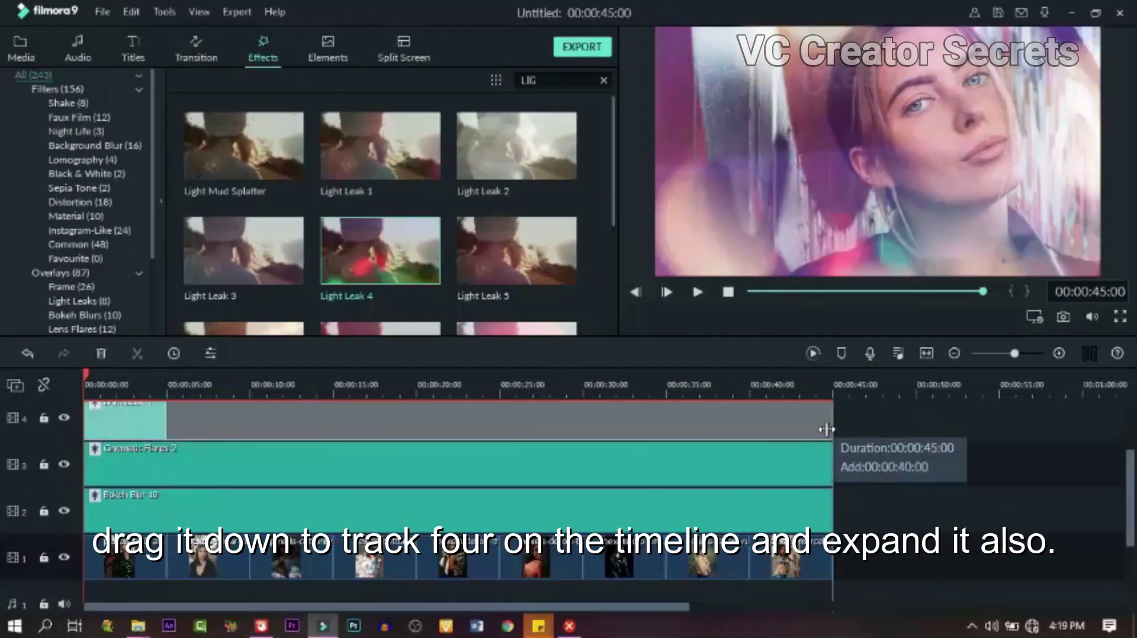
{"action": "left_click_drag", "start_coordinate": [923, 396], "coordinate": [927, 491]}
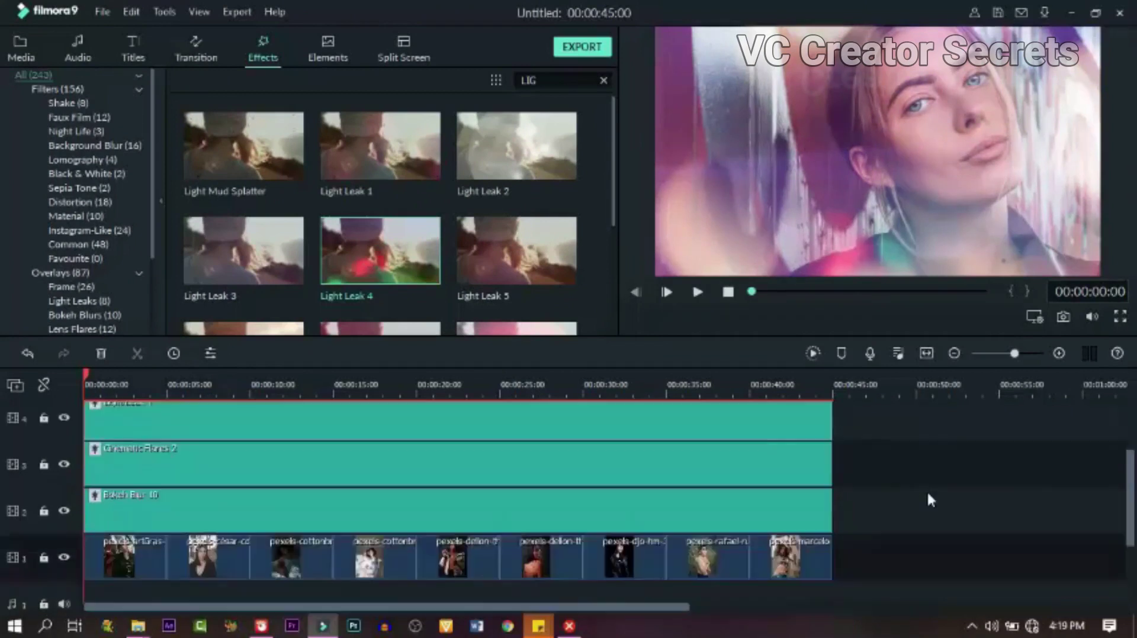
{"action": "scroll", "coordinate": [926, 491], "scroll_direction": "down", "scroll_amount": 3}
{"action": "scroll", "coordinate": [929, 500], "scroll_direction": "up", "scroll_amount": 3}
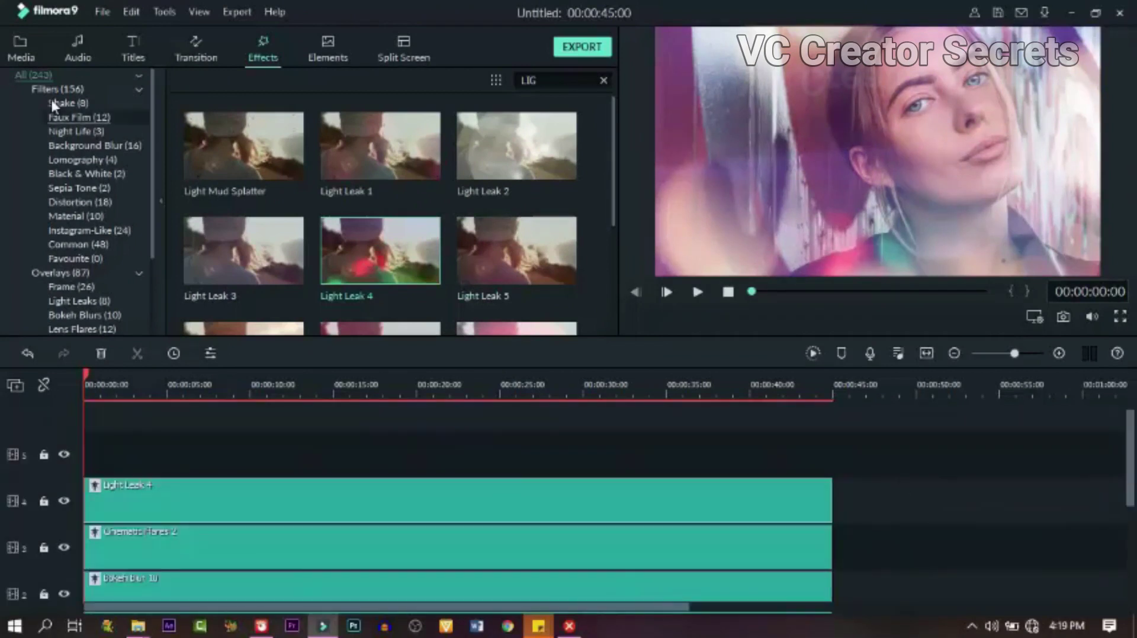
Add the first four portrait photos back to back at the start of track 5
{"action": "left_click", "coordinate": [21, 55]}
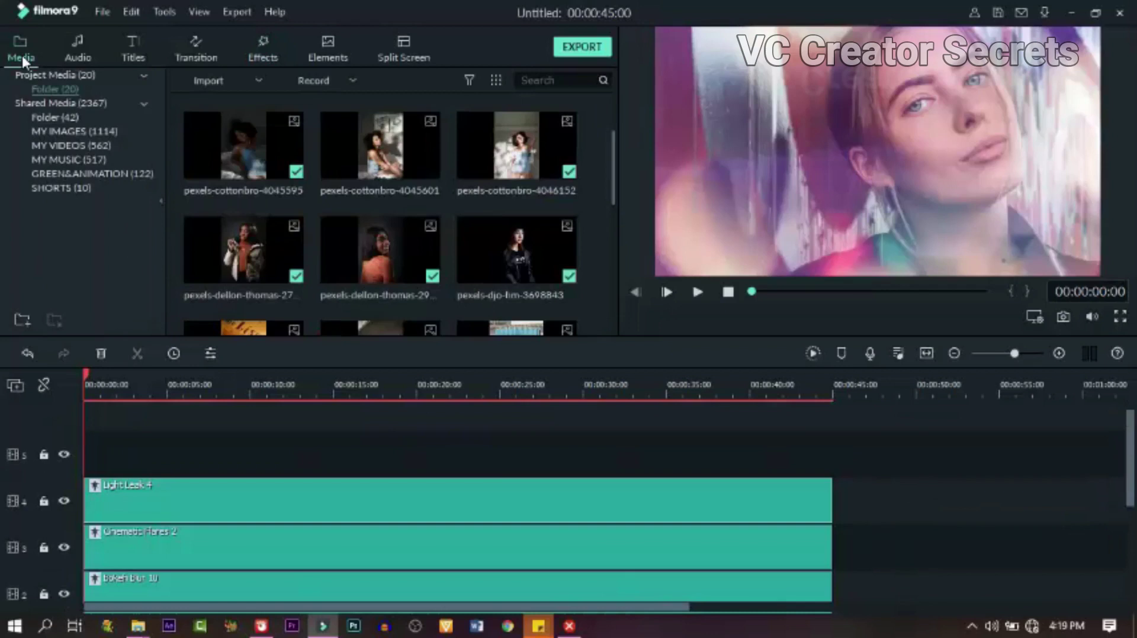
{"action": "scroll", "coordinate": [360, 264], "scroll_direction": "up", "scroll_amount": 2}
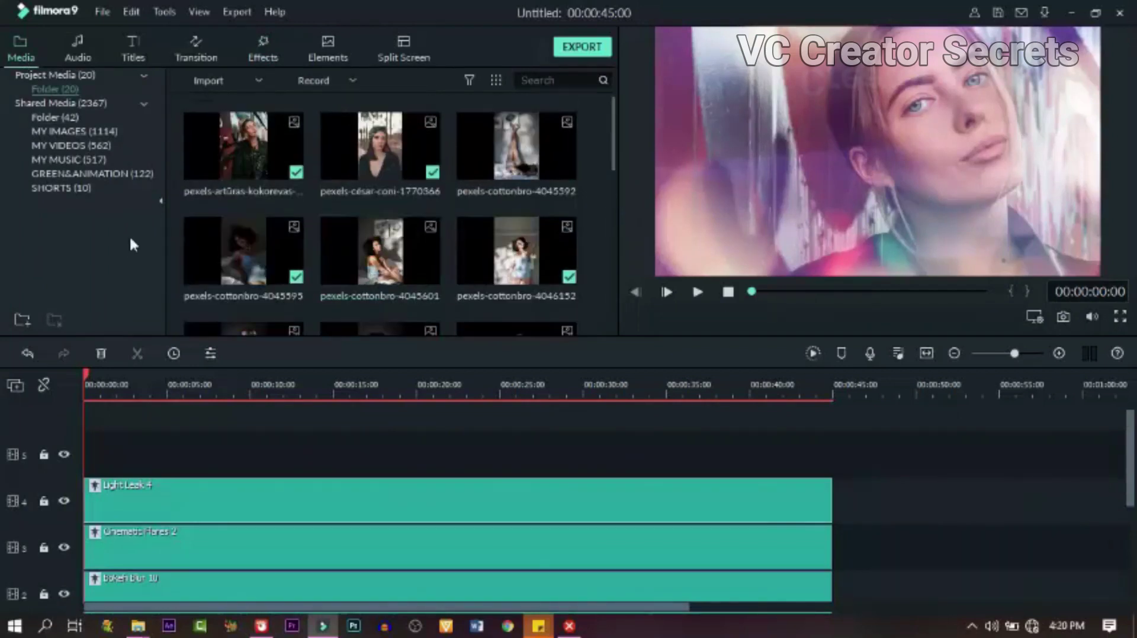
{"action": "left_click_drag", "start_coordinate": [149, 454], "coordinate": [70, 444]}
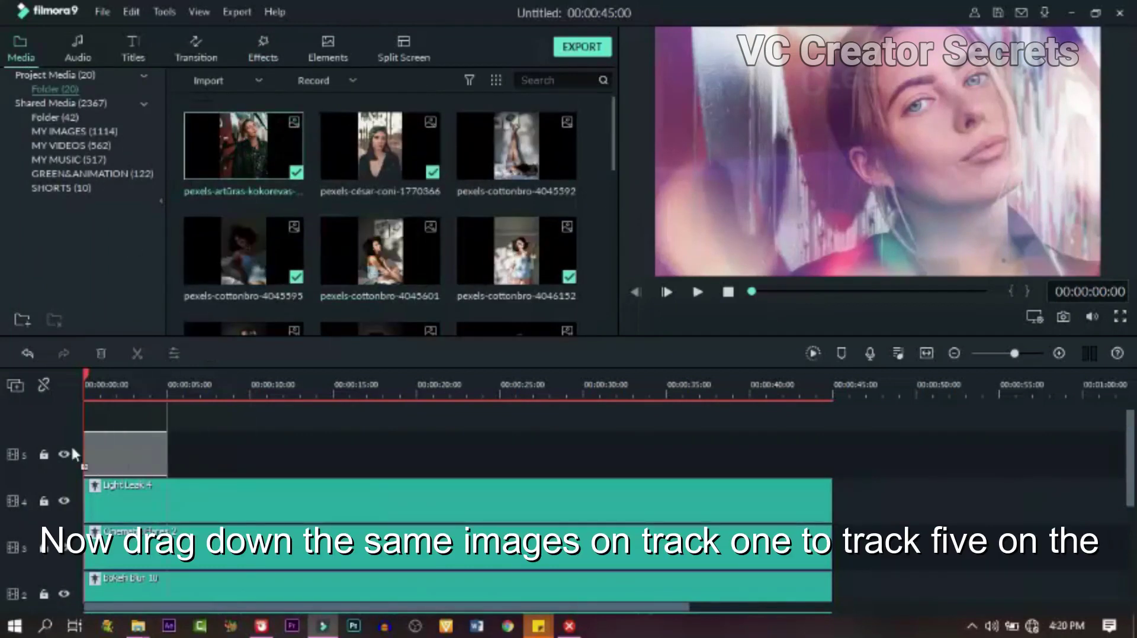
{"action": "left_click_drag", "start_coordinate": [424, 143], "coordinate": [172, 476]}
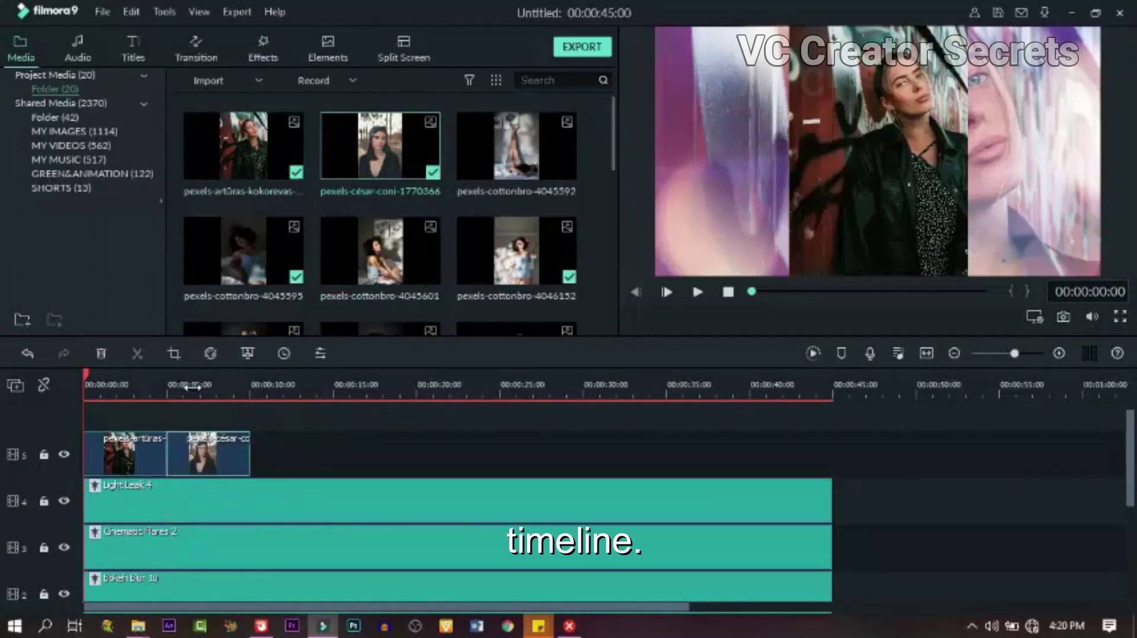
{"action": "left_click_drag", "start_coordinate": [191, 386], "coordinate": [194, 391]}
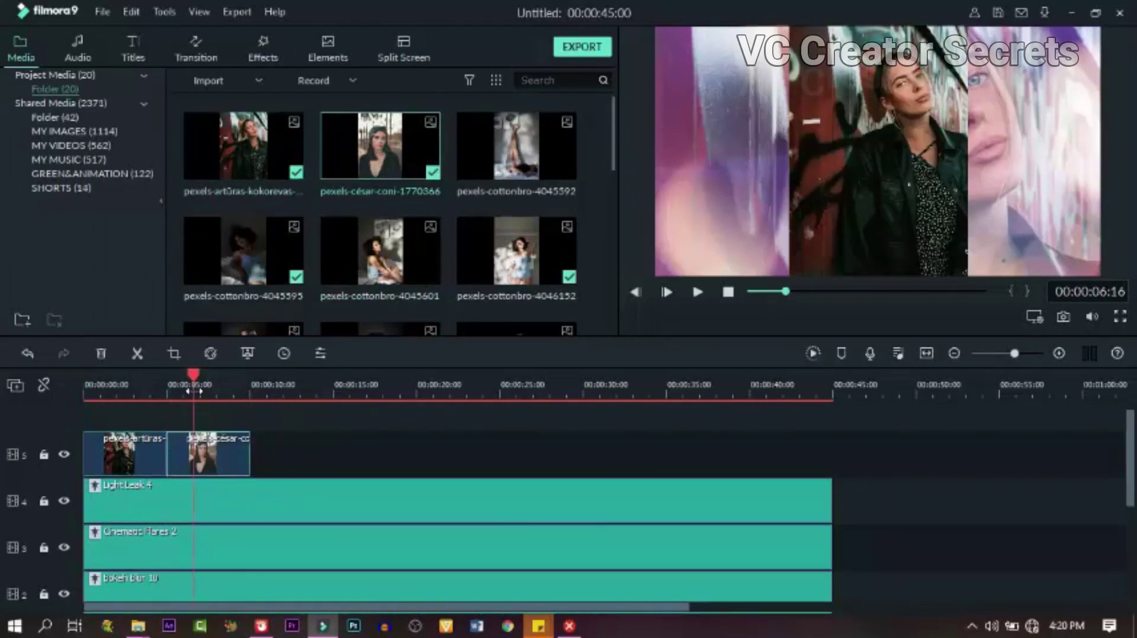
{"action": "left_click_drag", "start_coordinate": [236, 253], "coordinate": [248, 468]}
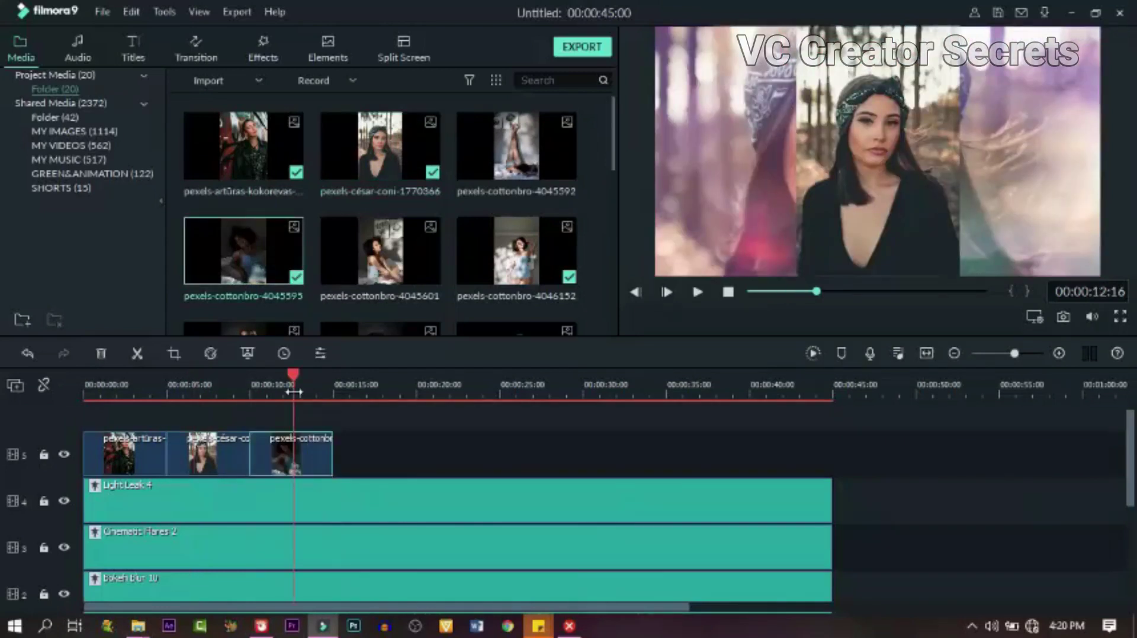
{"action": "left_click_drag", "start_coordinate": [517, 252], "coordinate": [425, 468]}
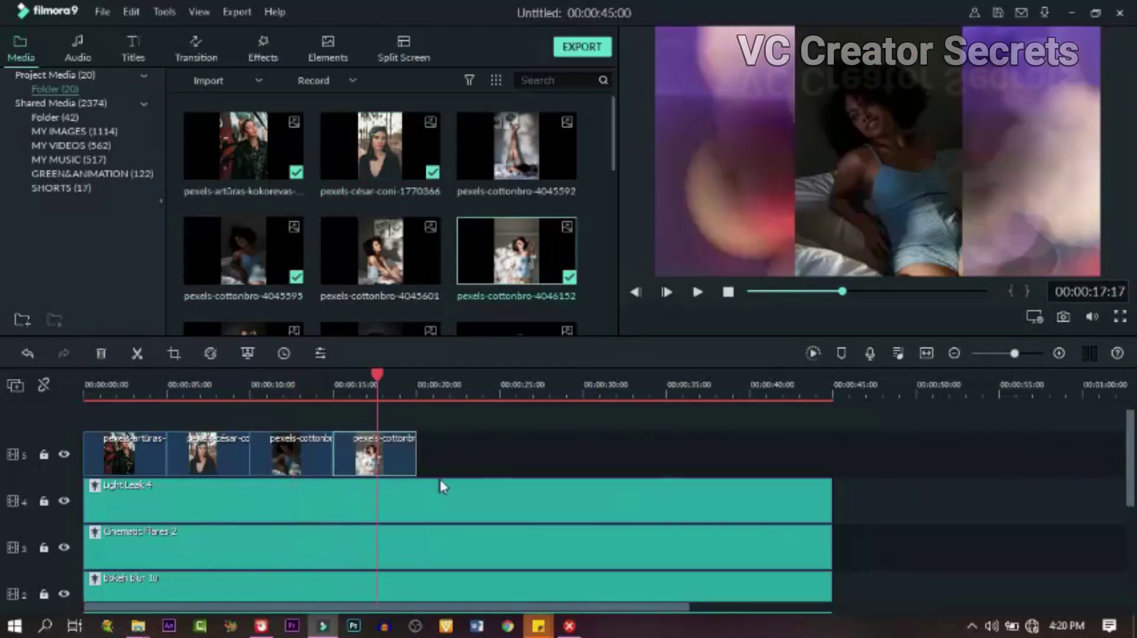
Add photos five through nine to track 5, ending at 00:00:45:00
{"action": "scroll", "coordinate": [599, 242], "scroll_direction": "down", "scroll_amount": 2}
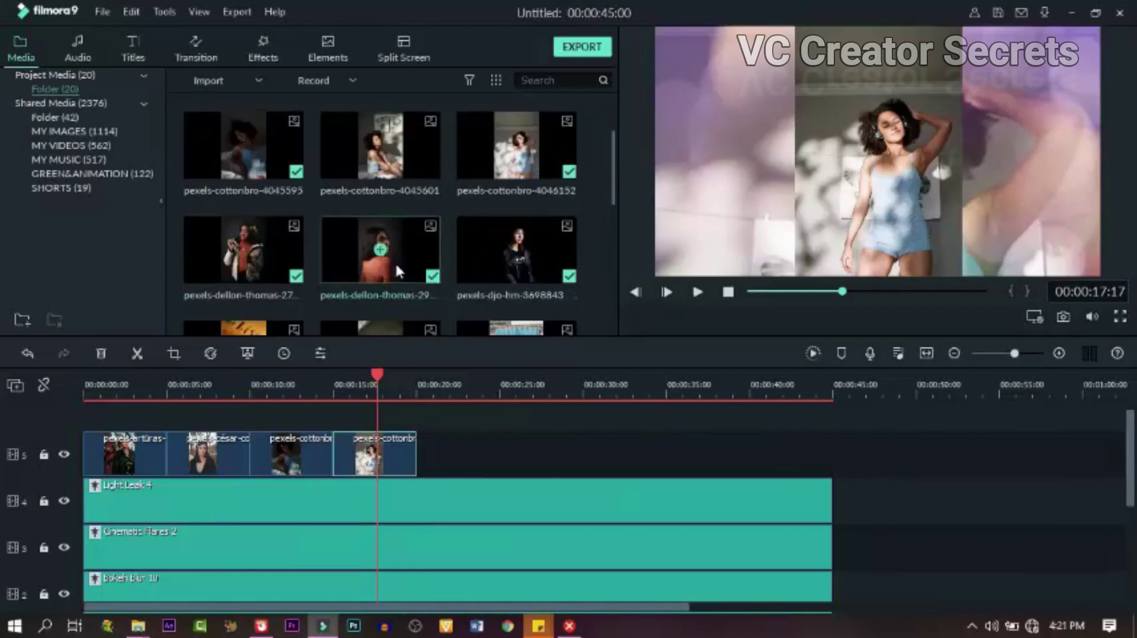
{"action": "left_click_drag", "start_coordinate": [243, 249], "coordinate": [457, 456]}
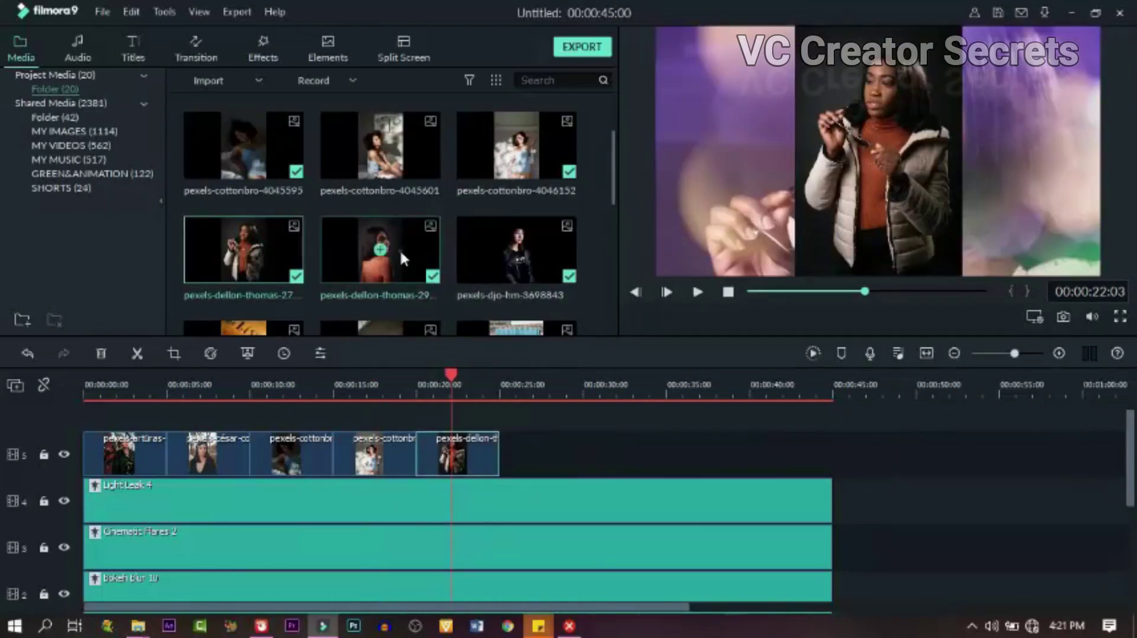
{"action": "left_click_drag", "start_coordinate": [400, 250], "coordinate": [521, 386]}
{"action": "left_click_drag", "start_coordinate": [536, 249], "coordinate": [585, 456]}
{"action": "scroll", "coordinate": [506, 258], "scroll_direction": "down", "scroll_amount": 2}
{"action": "scroll", "coordinate": [507, 259], "scroll_direction": "down", "scroll_amount": 2}
{"action": "left_click_drag", "start_coordinate": [507, 259], "coordinate": [708, 455]}
{"action": "left_click", "coordinate": [698, 395]}
{"action": "left_click_drag", "start_coordinate": [292, 259], "coordinate": [797, 453]}
{"action": "left_click", "coordinate": [790, 393]}
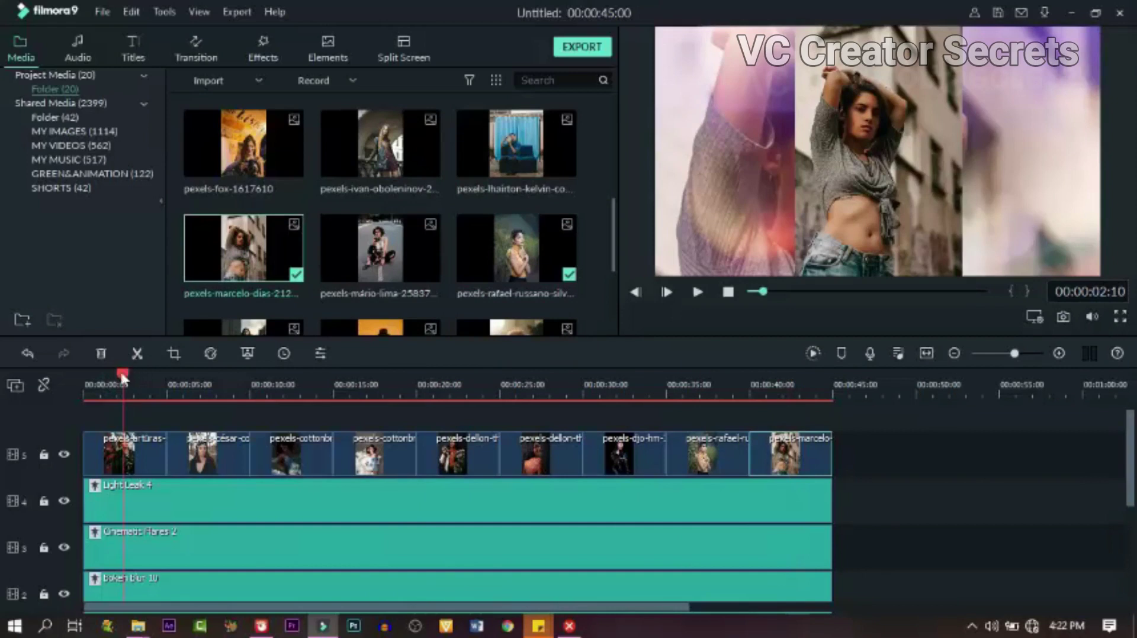
Set the first track-5 photo's Image Transform scale to 80 and apply it
{"action": "double_click", "coordinate": [131, 450]}
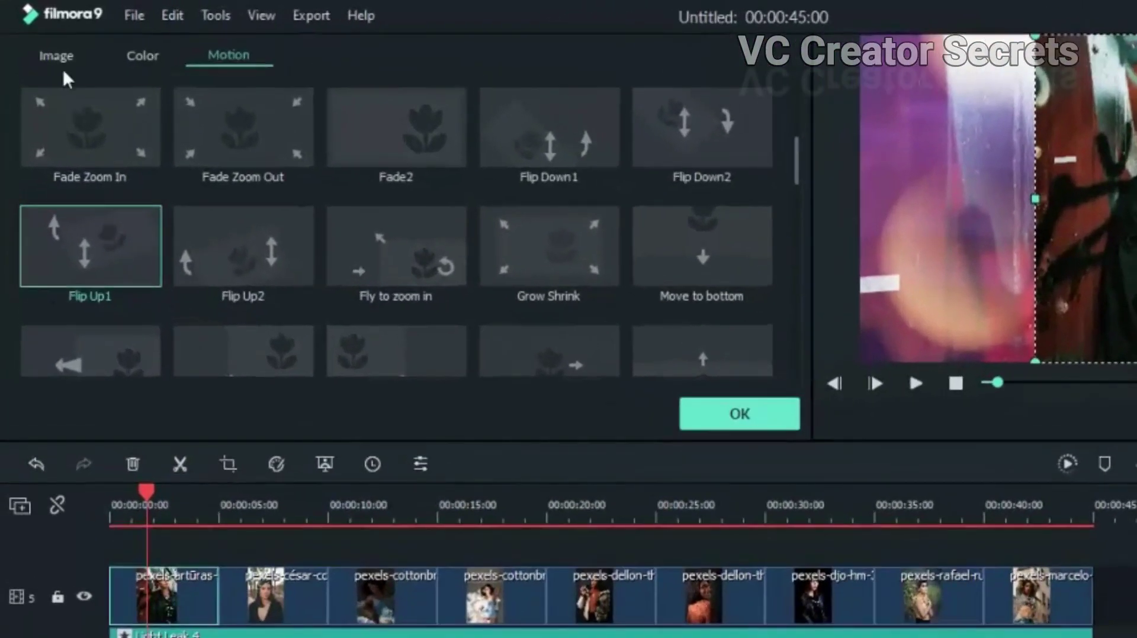
{"action": "left_click", "coordinate": [56, 64]}
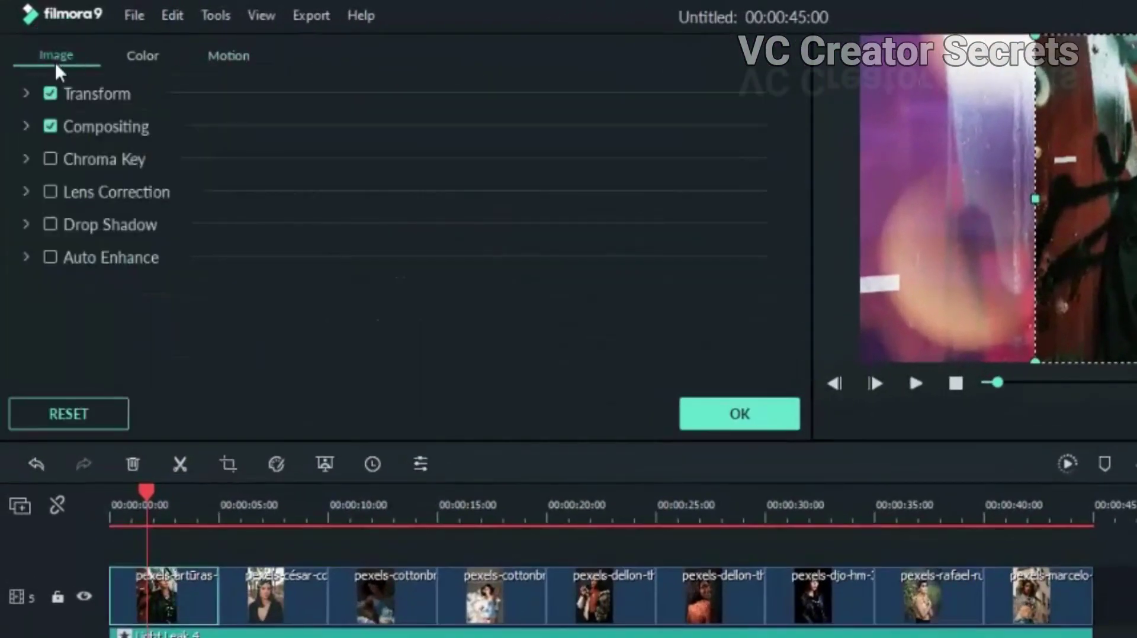
{"action": "left_click", "coordinate": [25, 93]}
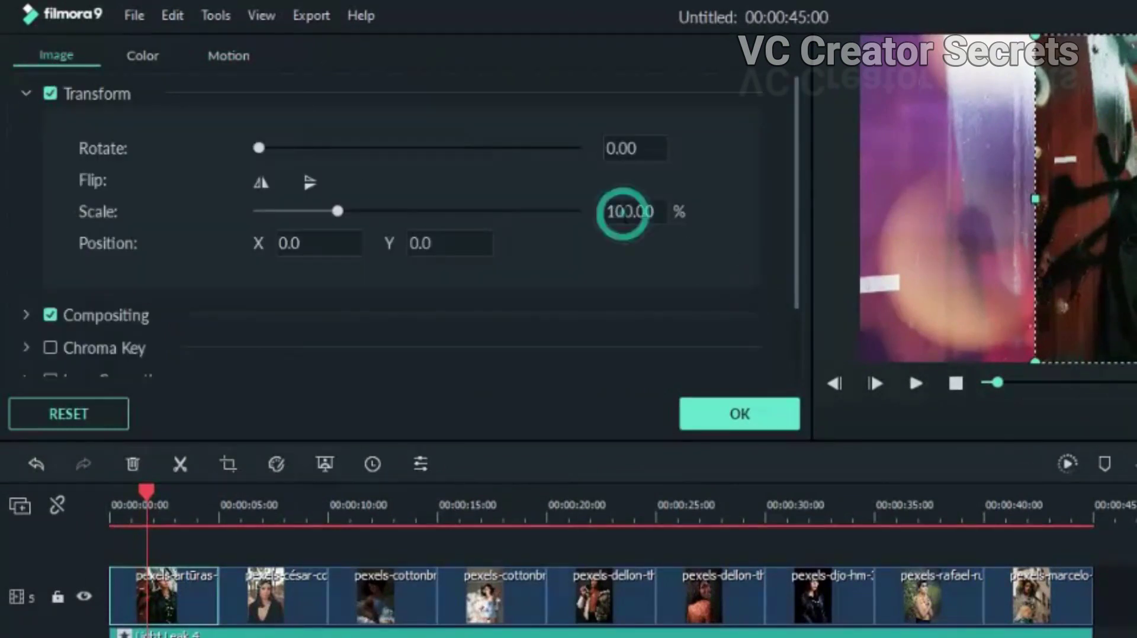
{"action": "double_click", "coordinate": [625, 212]}
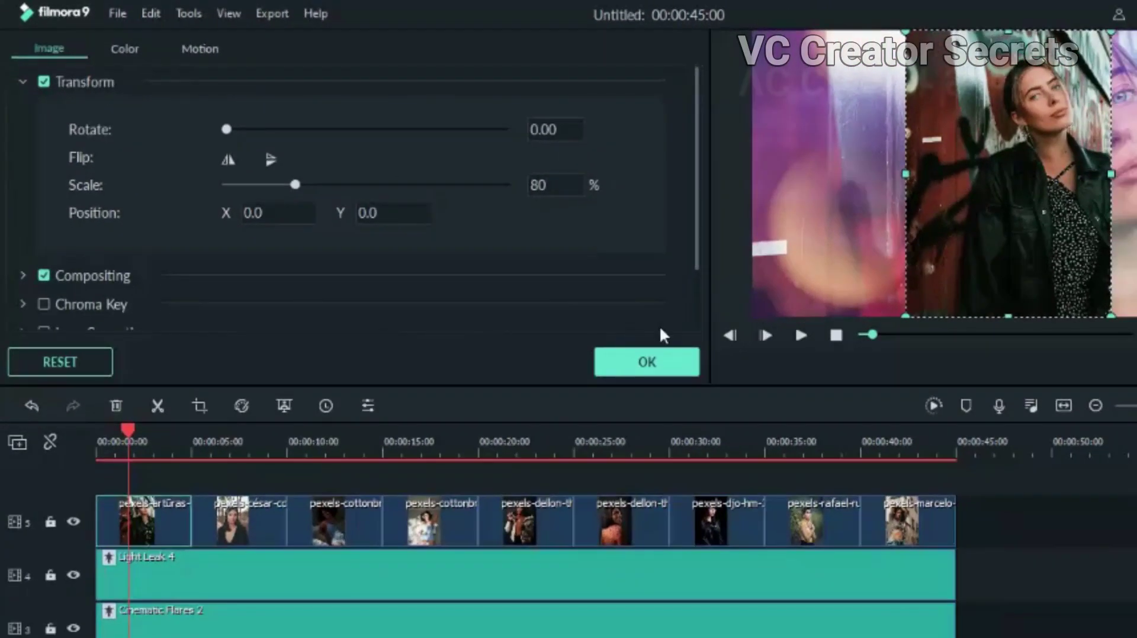
{"action": "left_click", "coordinate": [653, 363]}
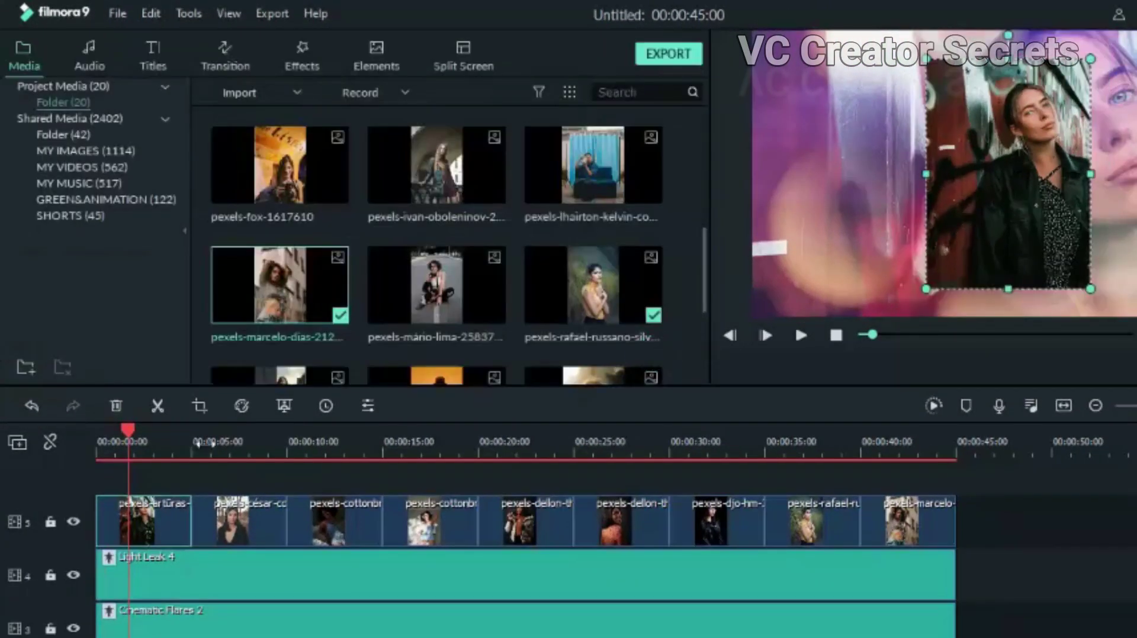
Apply the Border effect, found by searching 'BOR', to the first track-5 photo
{"action": "left_click", "coordinate": [296, 62]}
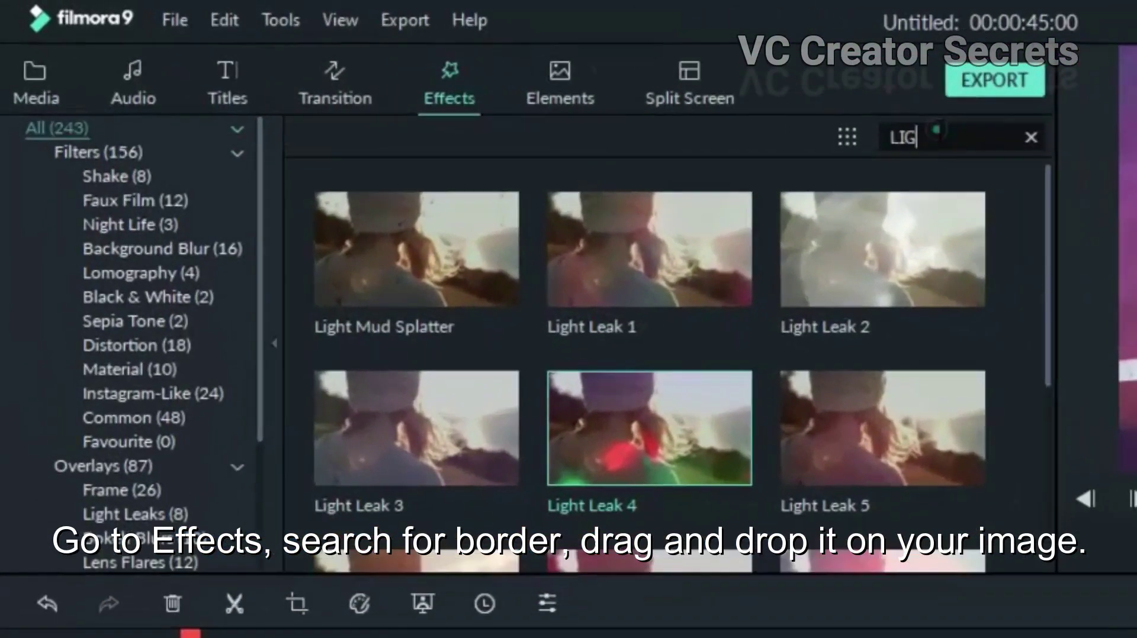
{"action": "type", "text": "BOR"}
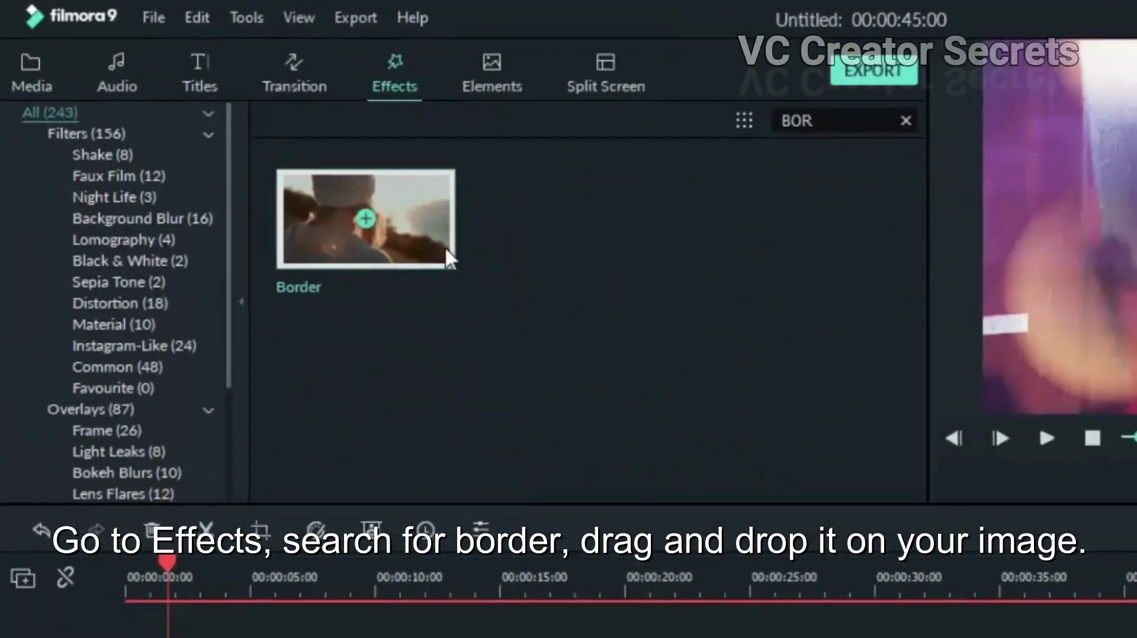
{"action": "left_click_drag", "start_coordinate": [447, 251], "coordinate": [189, 637]}
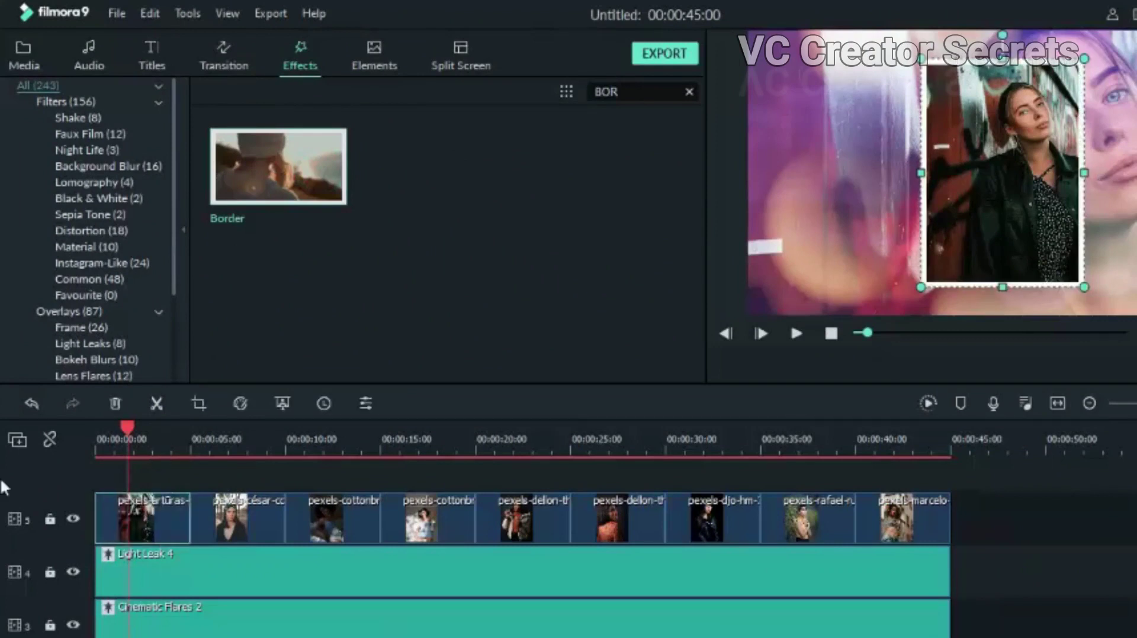
{"action": "double_click", "coordinate": [168, 510]}
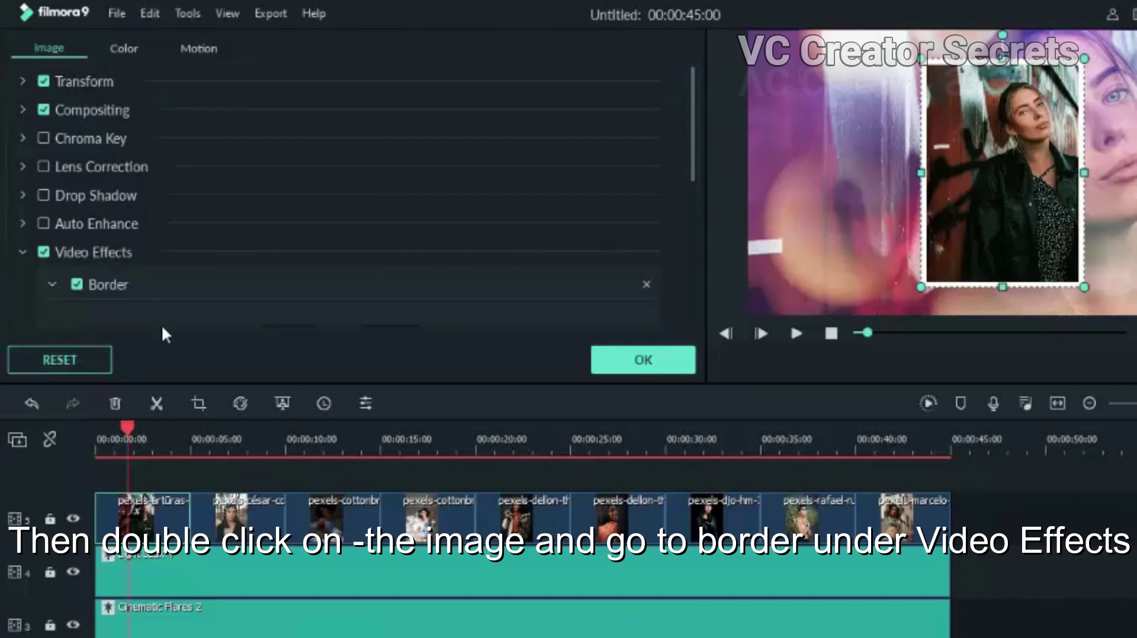
{"action": "scroll", "coordinate": [179, 305], "scroll_direction": "down", "scroll_amount": 4}
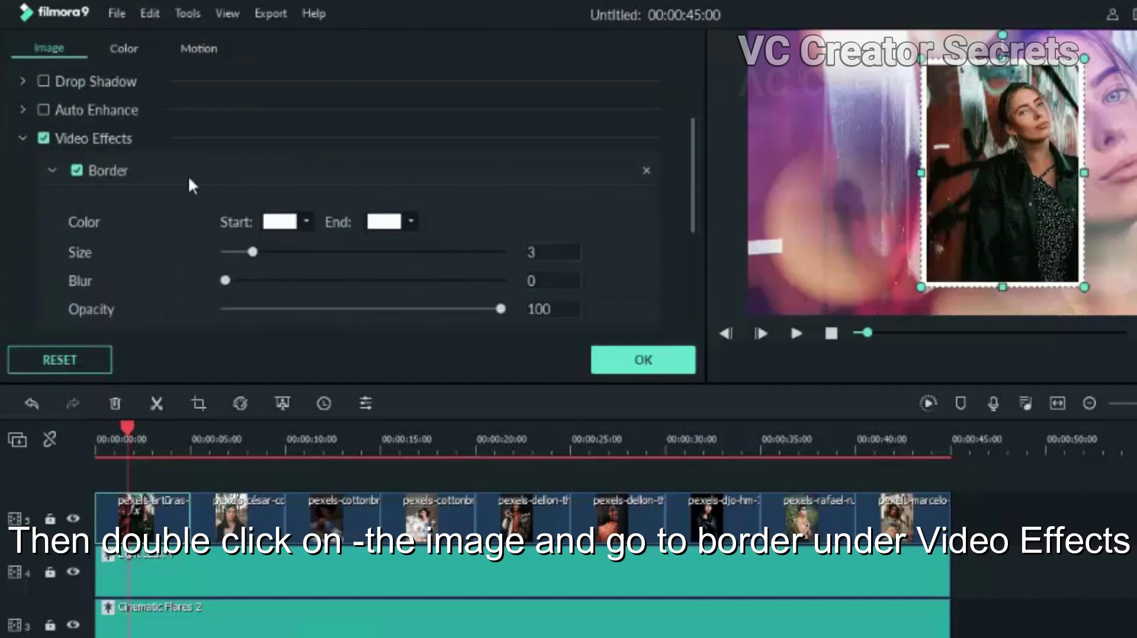
Set the border's start colour to purple, end colour to #ffaa00, size 5 and blur 5
{"action": "left_click", "coordinate": [280, 222]}
{"action": "left_click", "coordinate": [296, 262]}
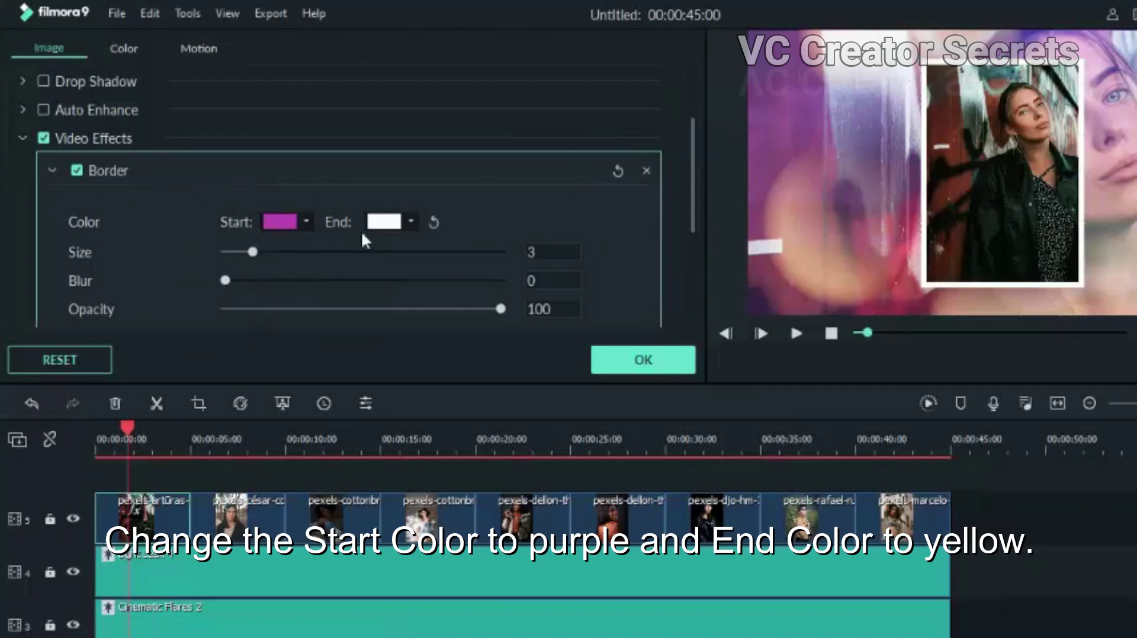
{"action": "left_click", "coordinate": [392, 223]}
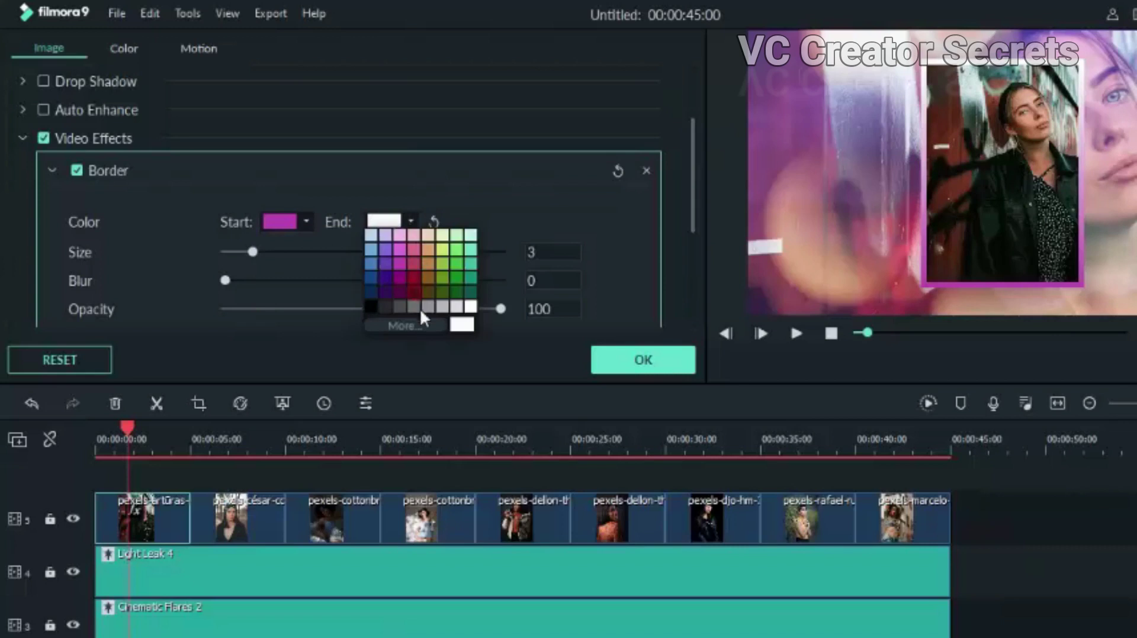
{"action": "left_click", "coordinate": [417, 327]}
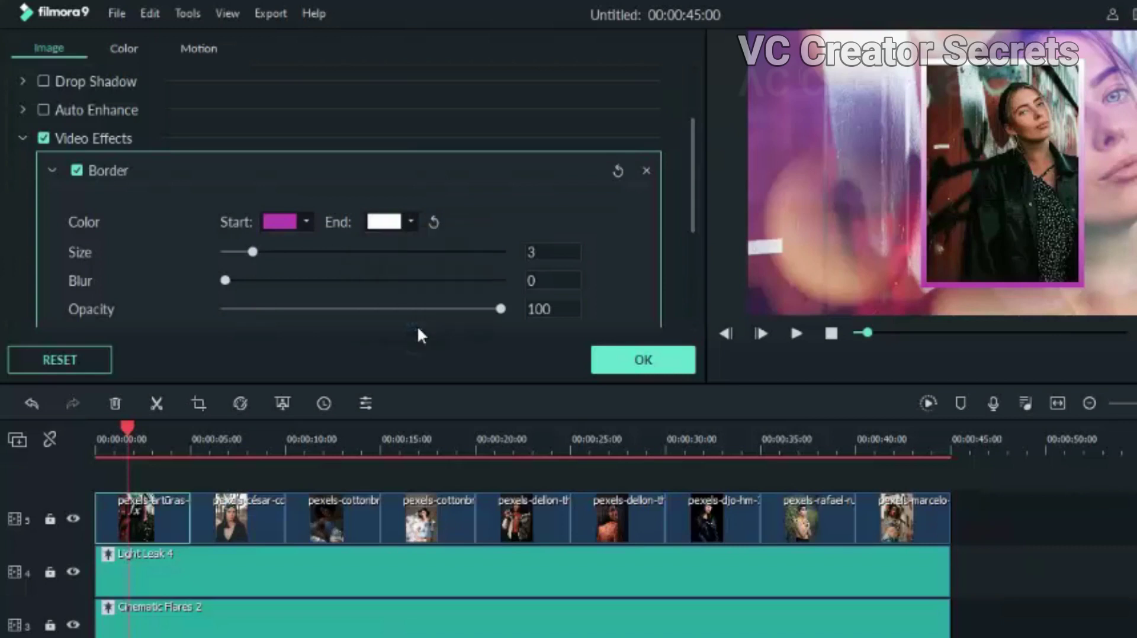
{"action": "left_click", "coordinate": [557, 272]}
{"action": "left_click", "coordinate": [757, 517]}
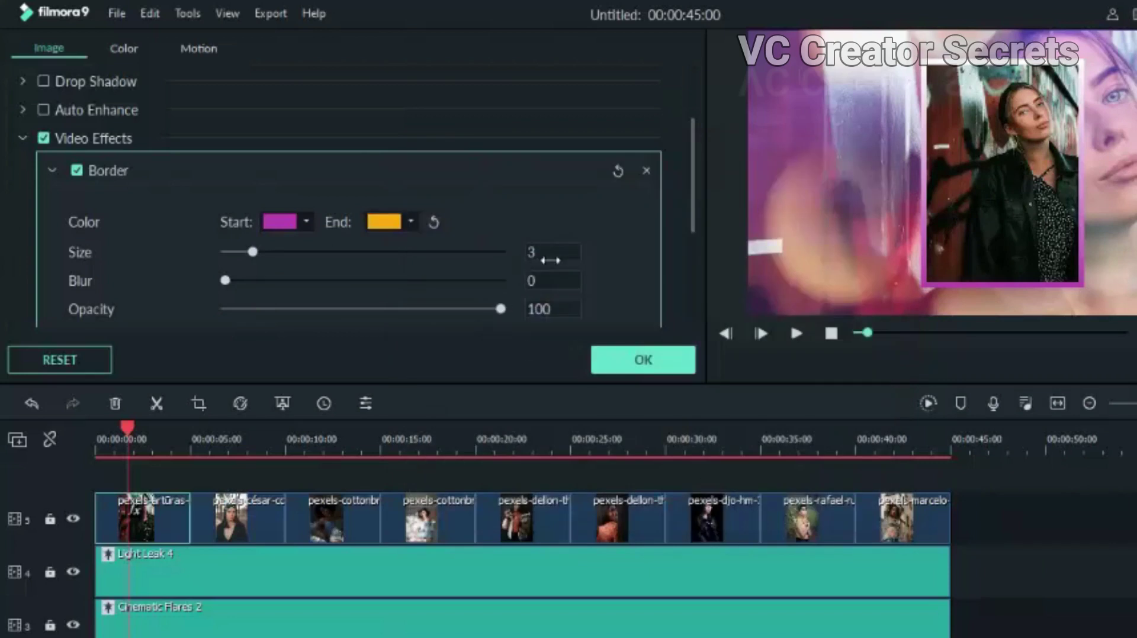
{"action": "double_click", "coordinate": [545, 254]}
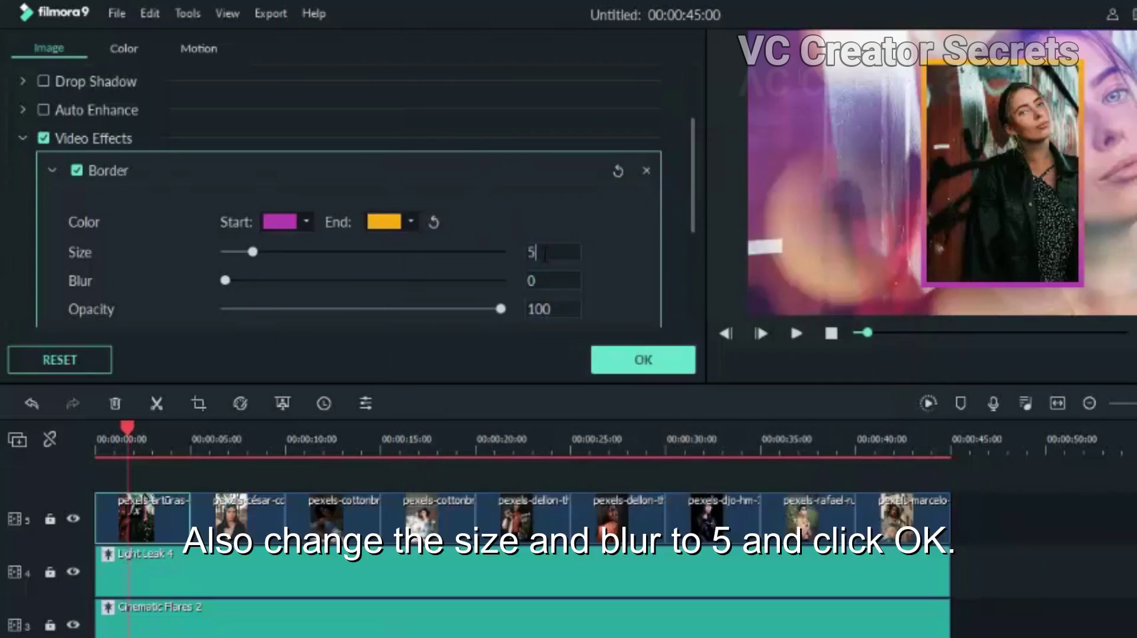
{"action": "double_click", "coordinate": [540, 282]}
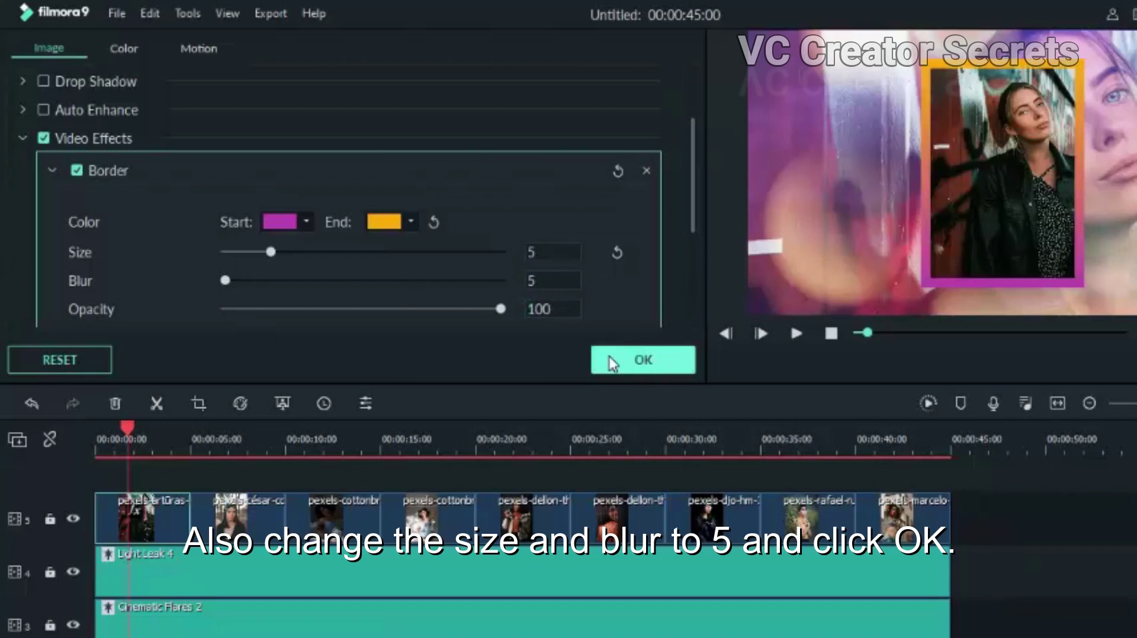
Confirm the border settings and copy the first clip's border effect
{"action": "left_click", "coordinate": [612, 361]}
{"action": "right_click", "coordinate": [151, 511]}
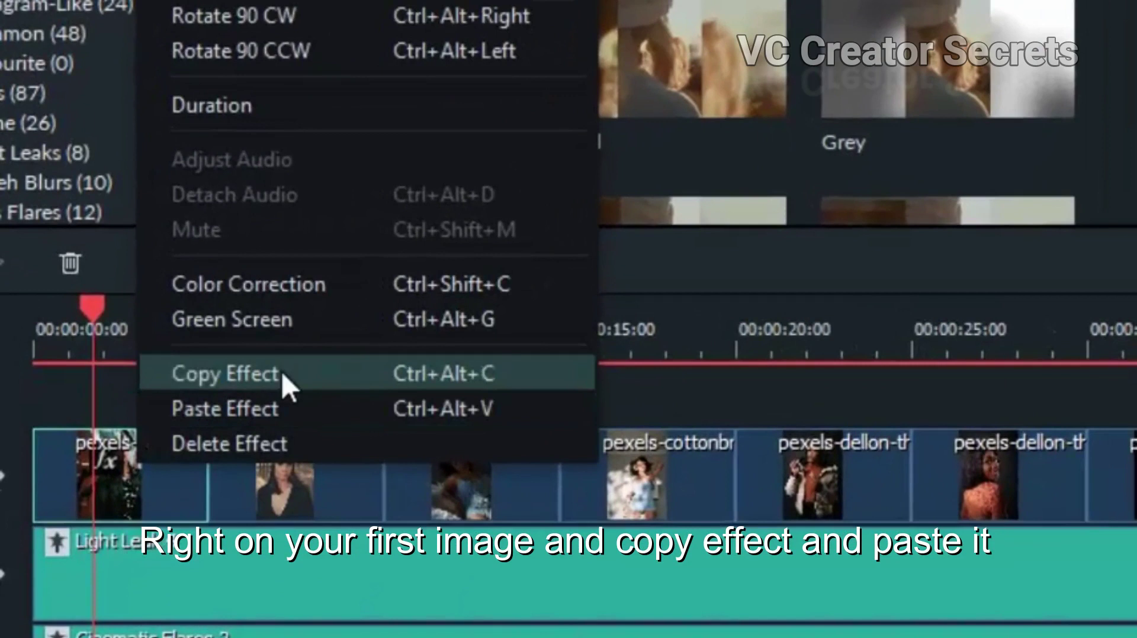
{"action": "left_click", "coordinate": [201, 448]}
Paste the copied border effect onto the second, third and fourth photo clips
{"action": "left_click", "coordinate": [281, 330]}
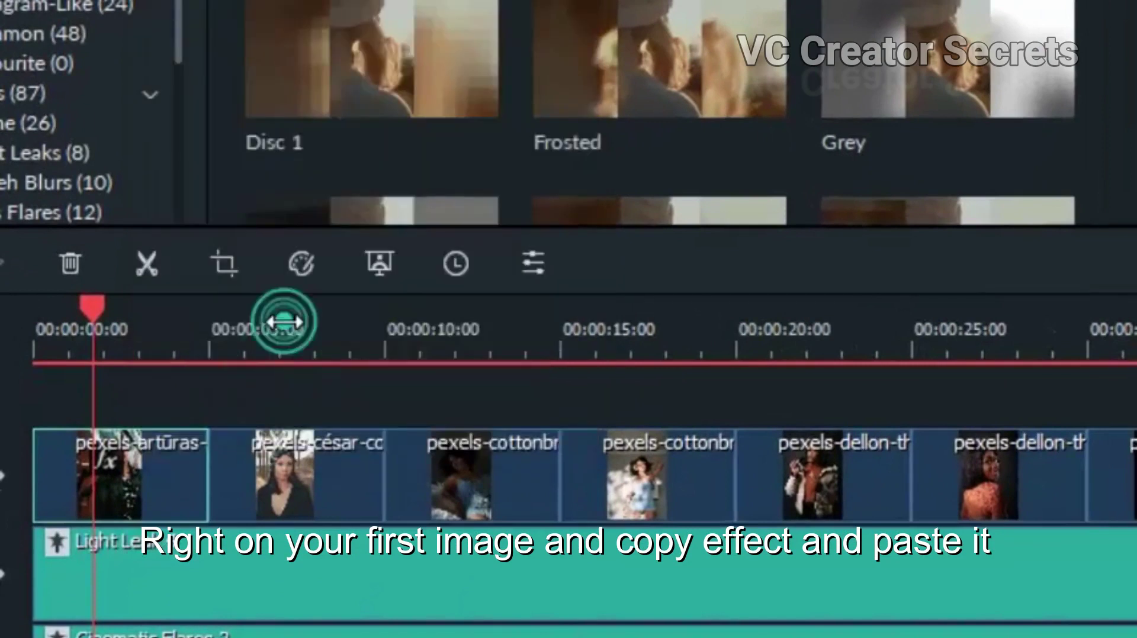
{"action": "right_click", "coordinate": [293, 465]}
{"action": "left_click", "coordinate": [325, 407]}
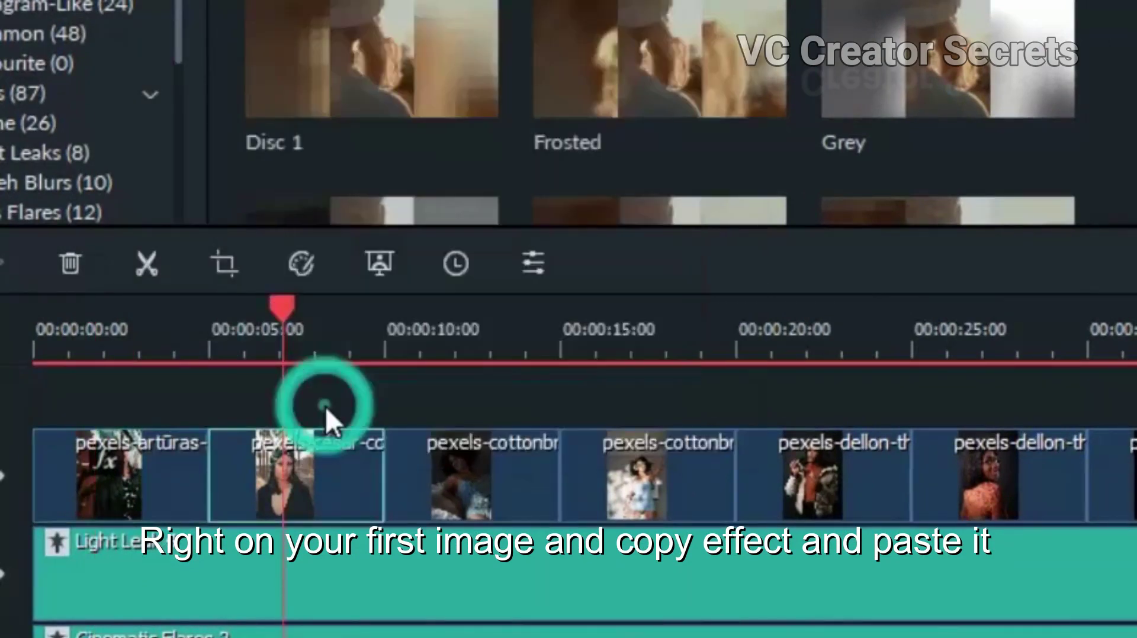
{"action": "right_click", "coordinate": [461, 486]}
{"action": "left_click", "coordinate": [505, 428]}
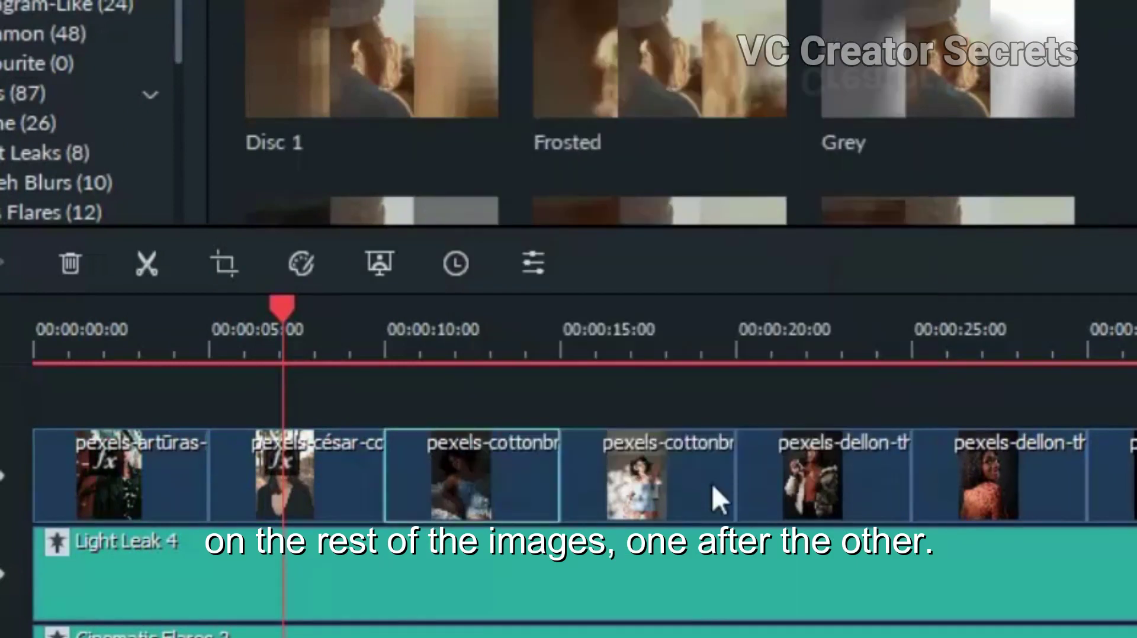
{"action": "left_click", "coordinate": [645, 474]}
{"action": "right_click", "coordinate": [645, 474]}
{"action": "left_click", "coordinate": [673, 417]}
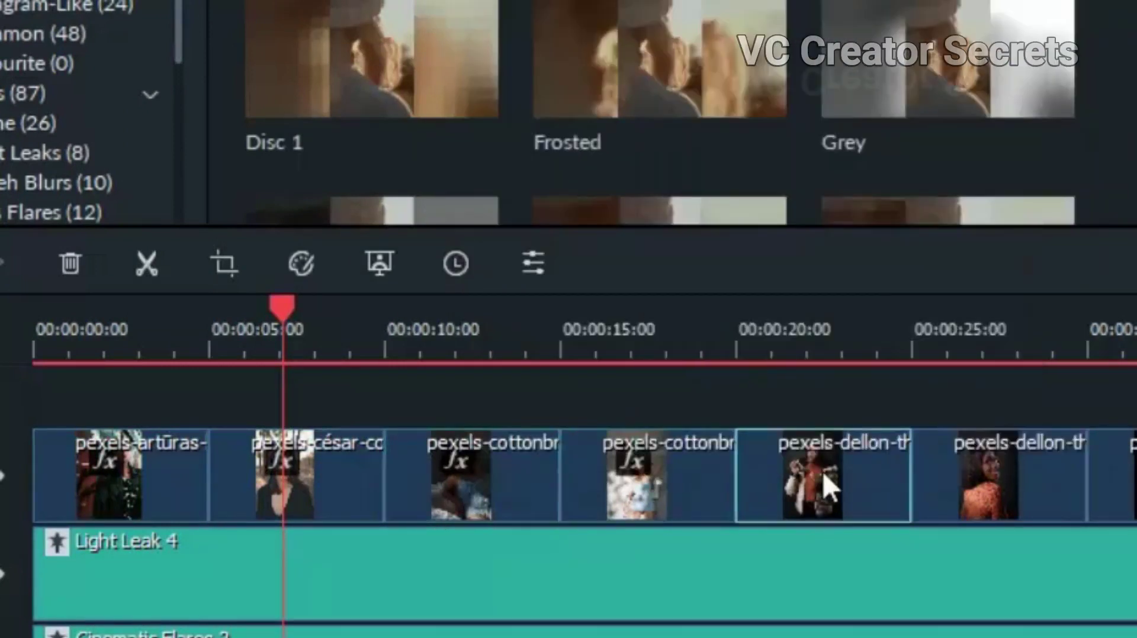
{"action": "right_click", "coordinate": [823, 474]}
{"action": "left_click", "coordinate": [838, 414]}
Paste the border effect onto the remaining photo clips through the last one
{"action": "right_click", "coordinate": [1025, 488]}
{"action": "left_click", "coordinate": [1066, 432]}
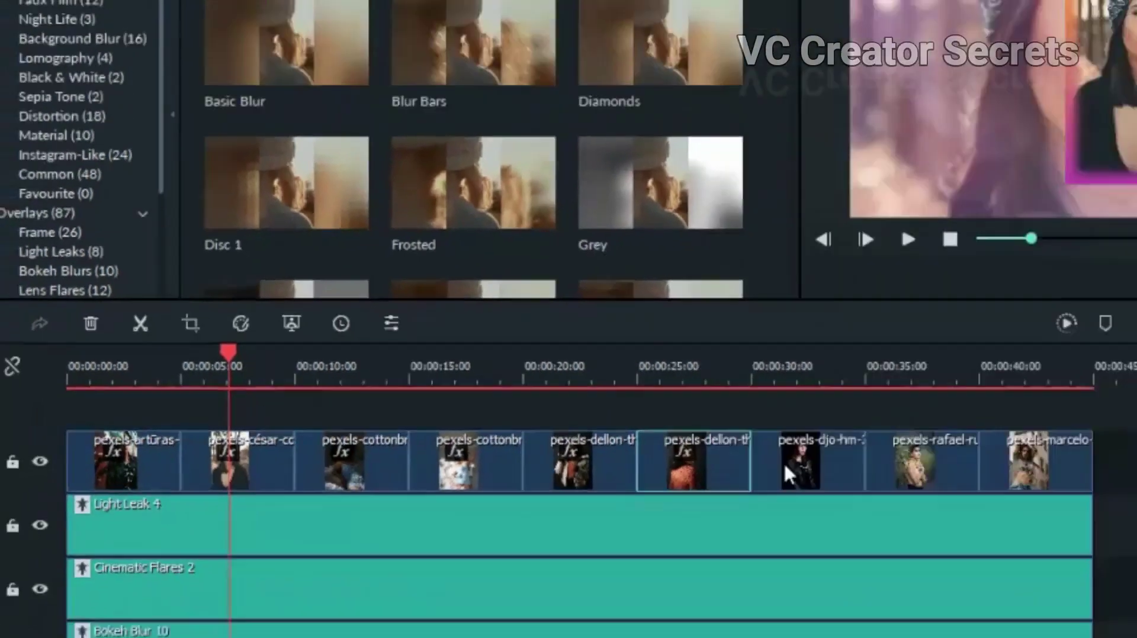
{"action": "right_click", "coordinate": [788, 462]}
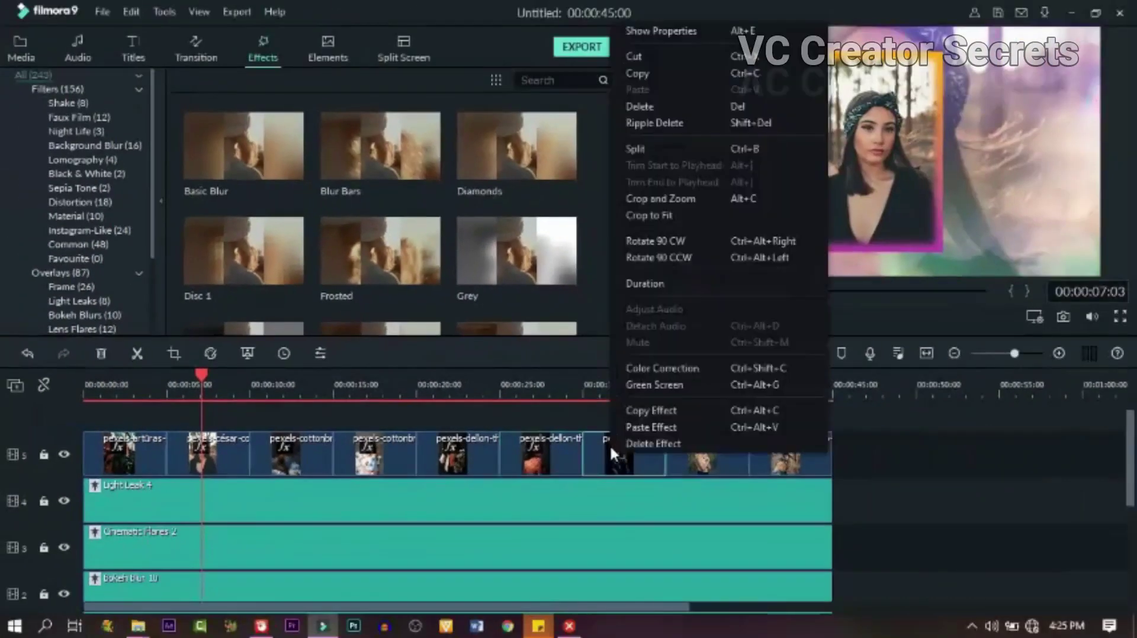
{"action": "left_click", "coordinate": [849, 438]}
{"action": "right_click", "coordinate": [707, 462]}
{"action": "left_click", "coordinate": [708, 423]}
{"action": "right_click", "coordinate": [802, 450]}
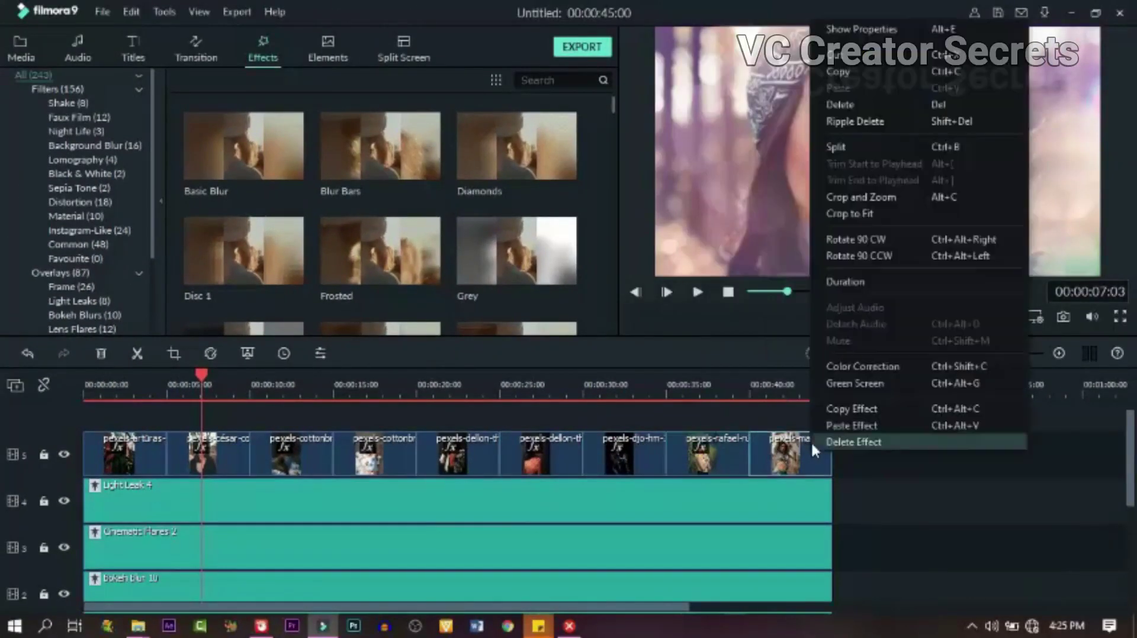
{"action": "left_click", "coordinate": [829, 422]}
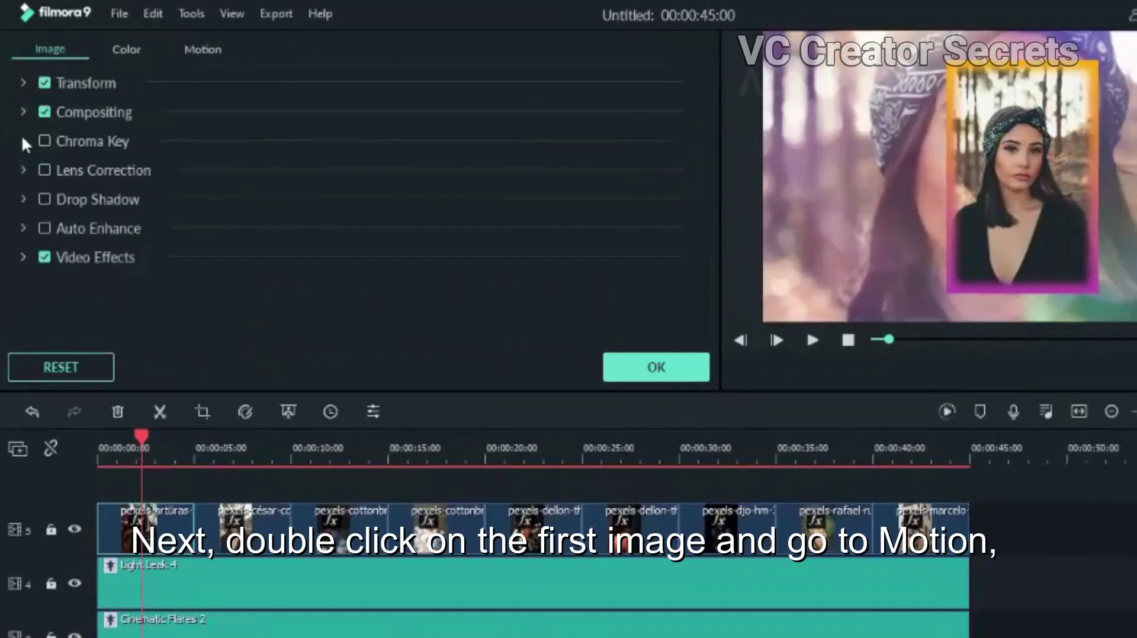
Animate the first four clips with Flip Down1, Flip Down2, Flip Up1 and Flip Up2
{"action": "left_click", "coordinate": [198, 50]}
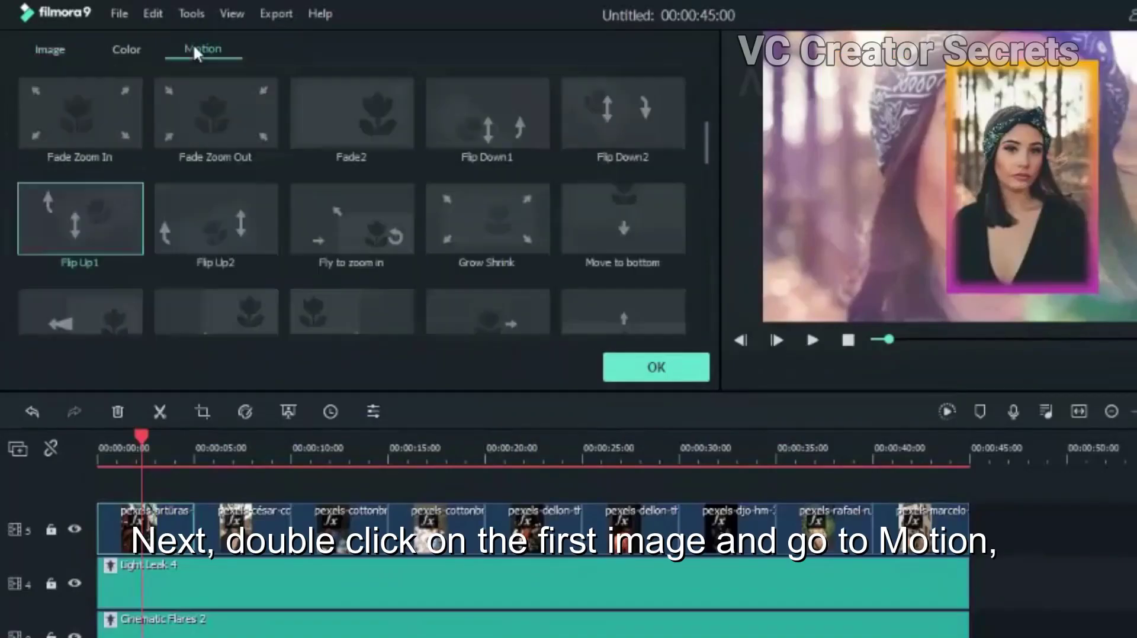
{"action": "double_click", "coordinate": [485, 119]}
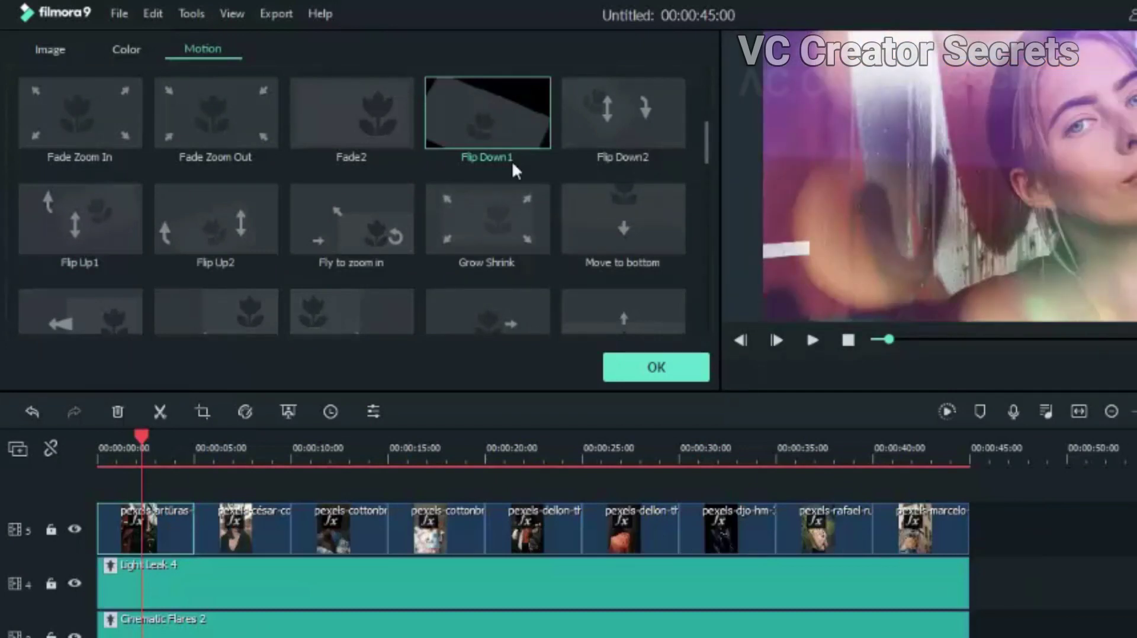
{"action": "left_click", "coordinate": [245, 439]}
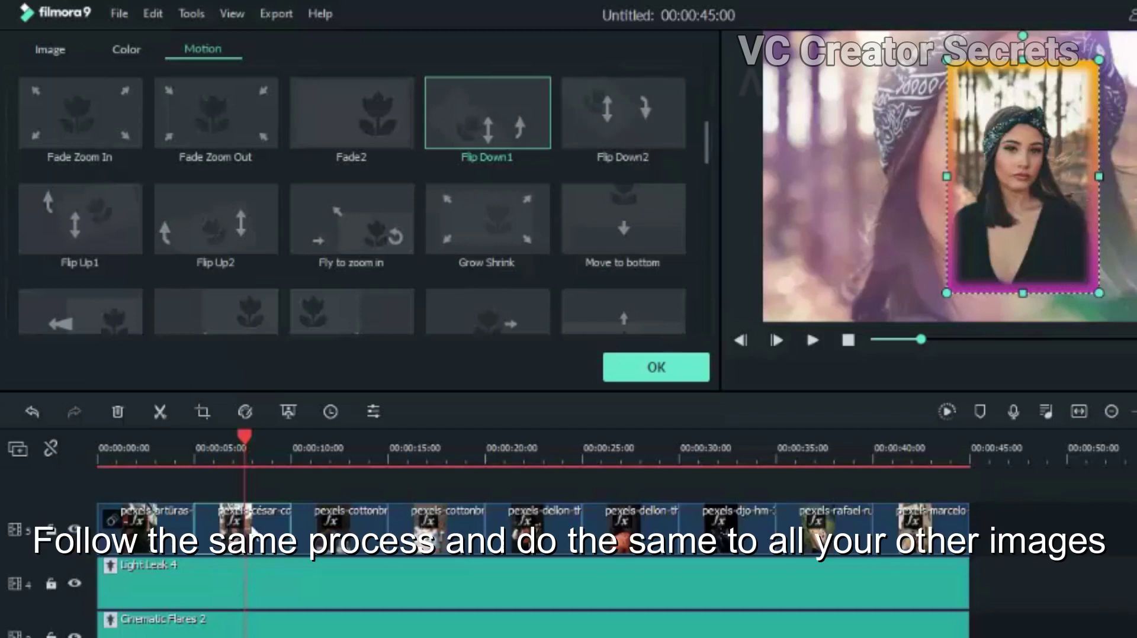
{"action": "left_click", "coordinate": [601, 111]}
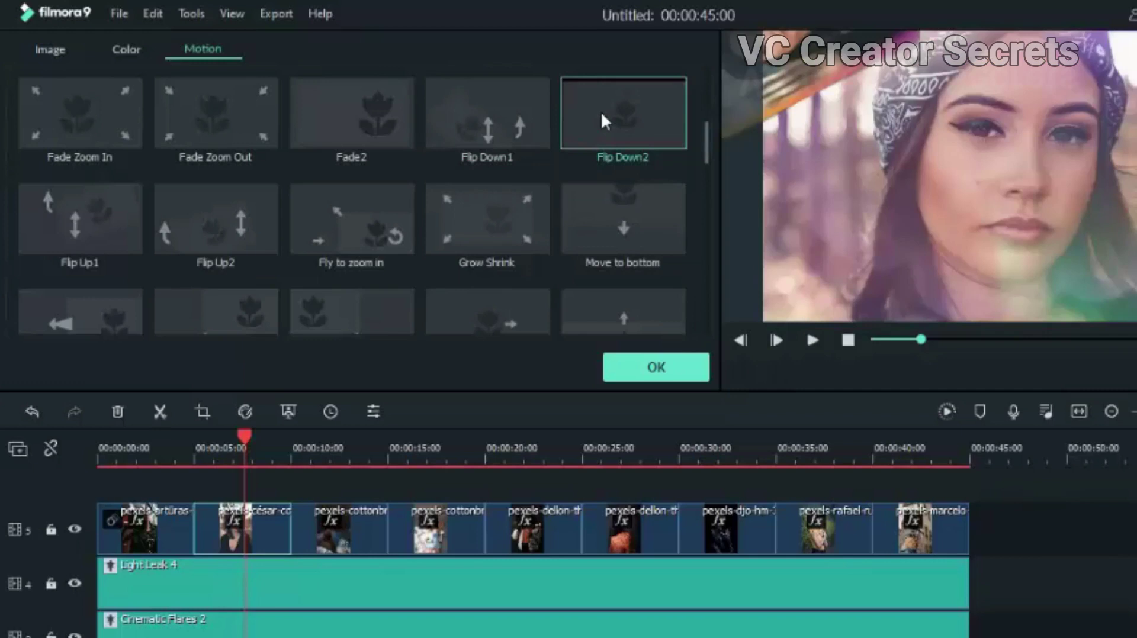
{"action": "left_click", "coordinate": [335, 451]}
{"action": "left_click", "coordinate": [350, 527]}
{"action": "left_click", "coordinate": [90, 201]}
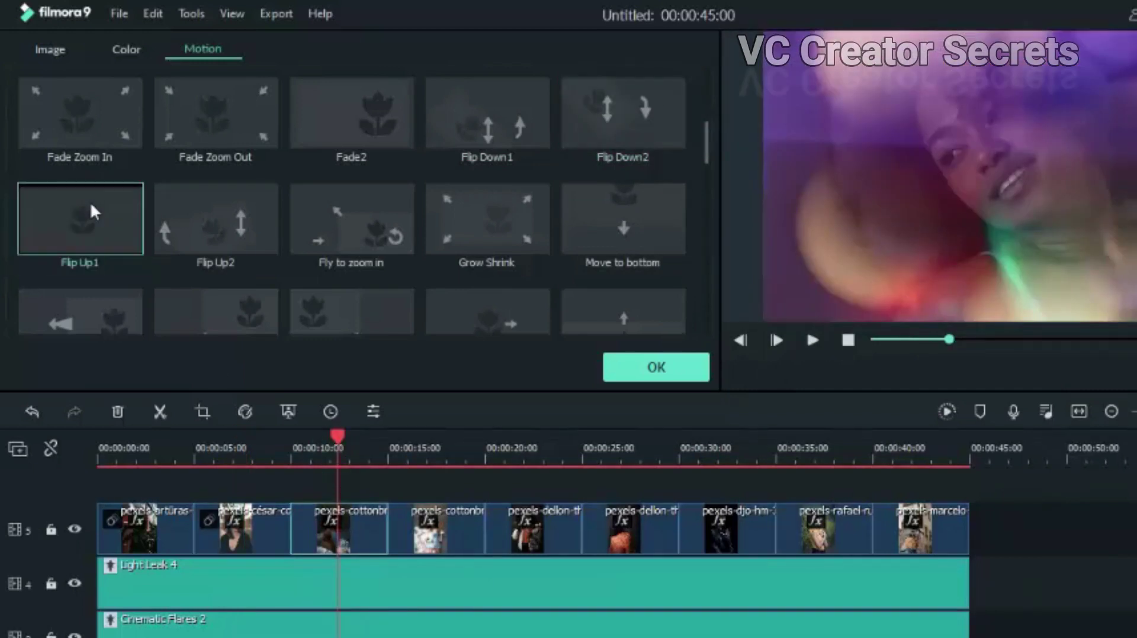
{"action": "left_click", "coordinate": [445, 451]}
{"action": "left_click", "coordinate": [436, 530]}
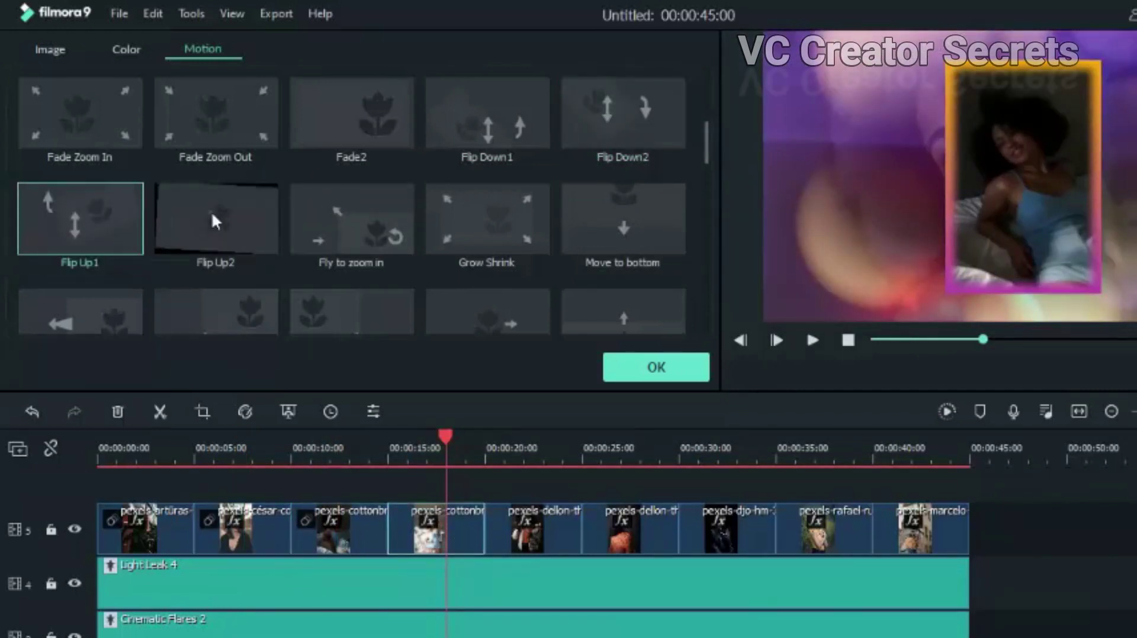
{"action": "left_click", "coordinate": [212, 215]}
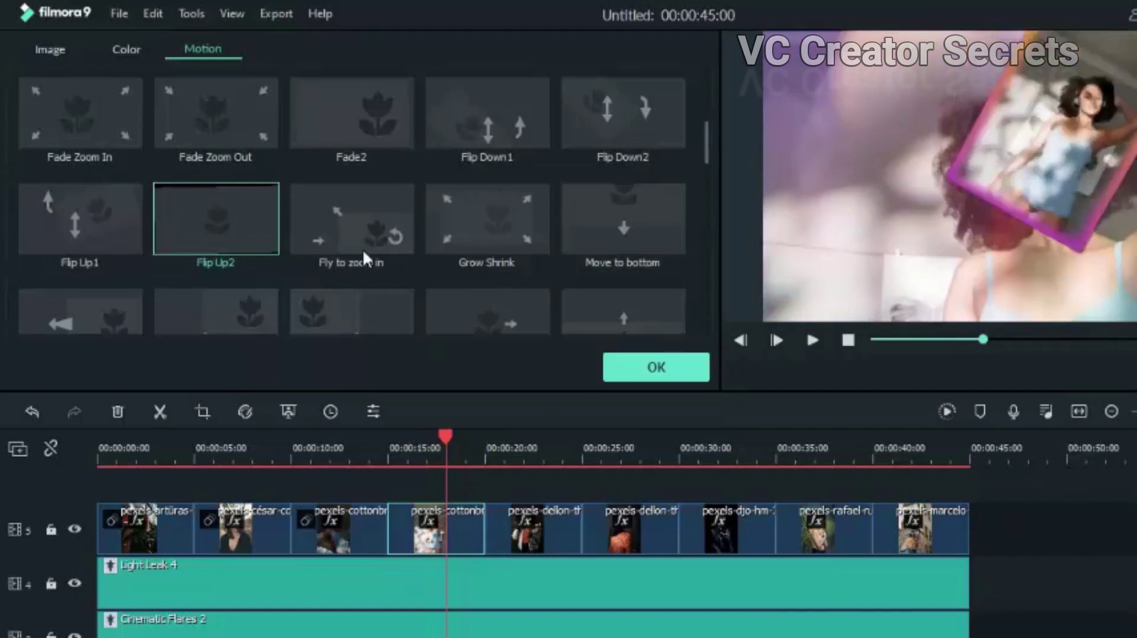
Animate clips five to nine with Flip Down2, Flip Down1, Flip Up2, Flip Up1 and Flip Down1
{"action": "left_click", "coordinate": [529, 451]}
{"action": "left_click", "coordinate": [548, 527]}
{"action": "left_click", "coordinate": [615, 109]}
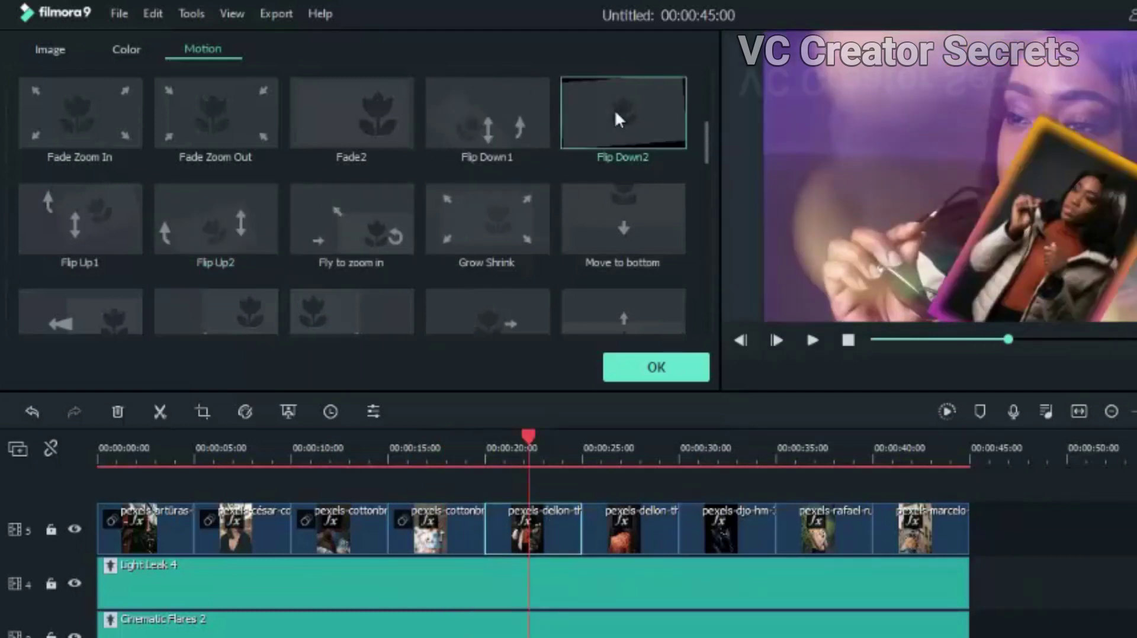
{"action": "left_click", "coordinate": [634, 451]}
{"action": "left_click", "coordinate": [616, 527]}
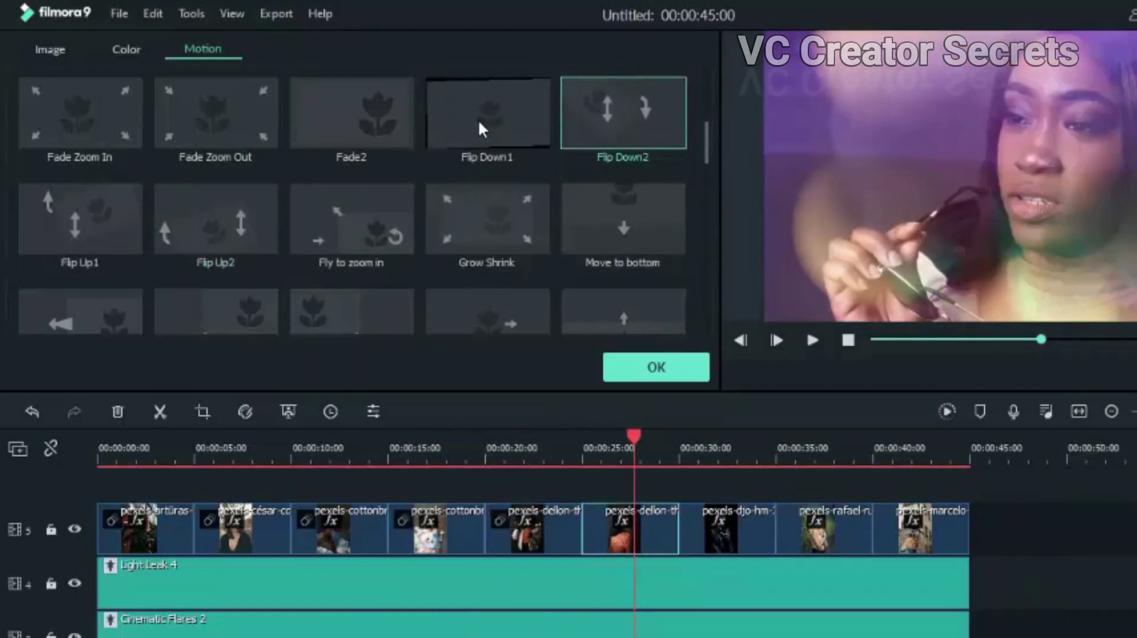
{"action": "left_click", "coordinate": [477, 119]}
{"action": "left_click", "coordinate": [735, 451]}
{"action": "left_click", "coordinate": [743, 530]}
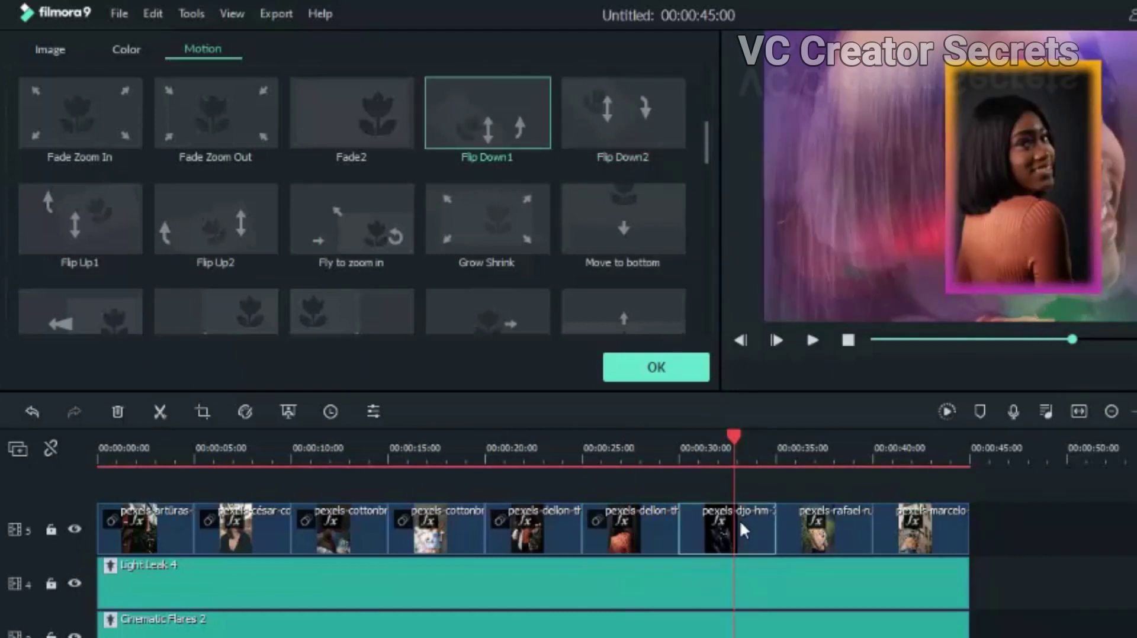
{"action": "left_click", "coordinate": [219, 218]}
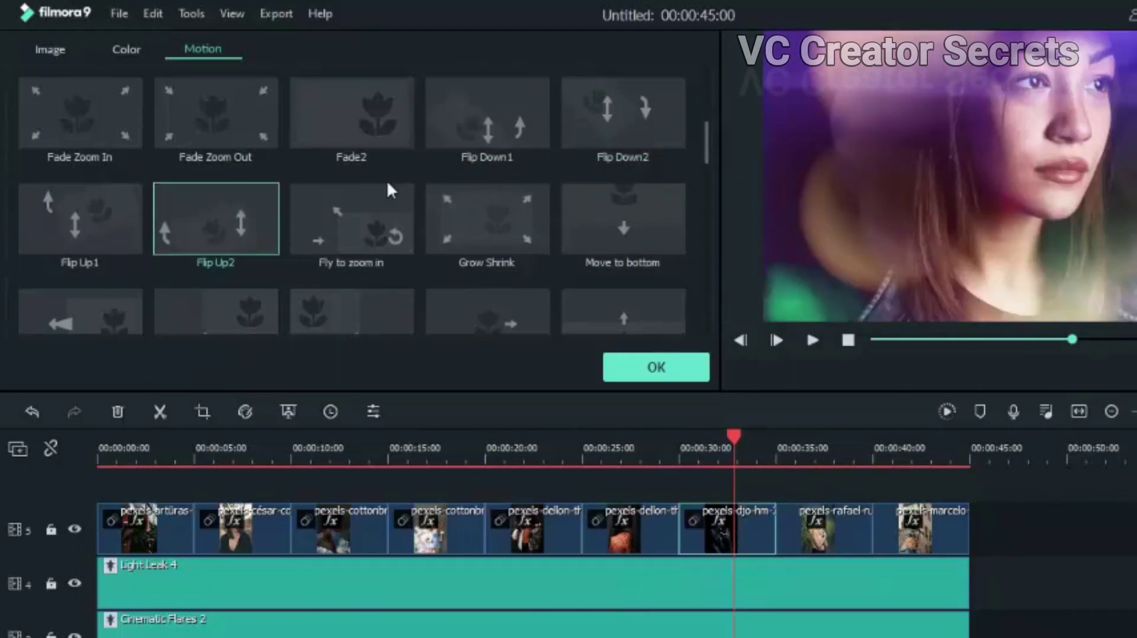
{"action": "left_click", "coordinate": [807, 530]}
{"action": "left_click", "coordinate": [86, 202]}
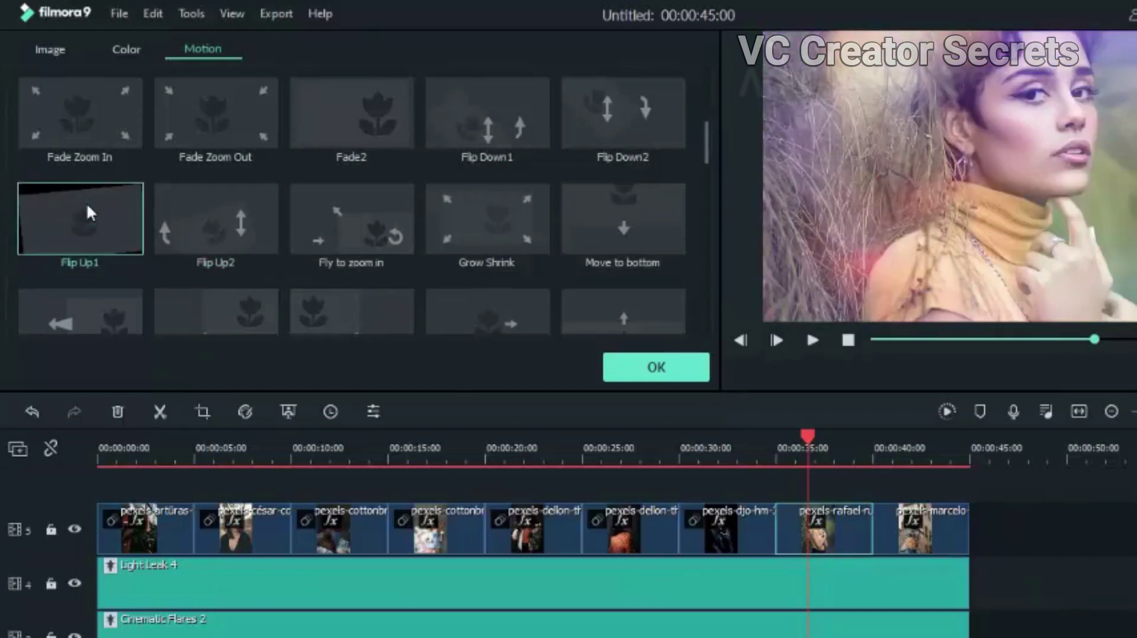
{"action": "left_click", "coordinate": [931, 450]}
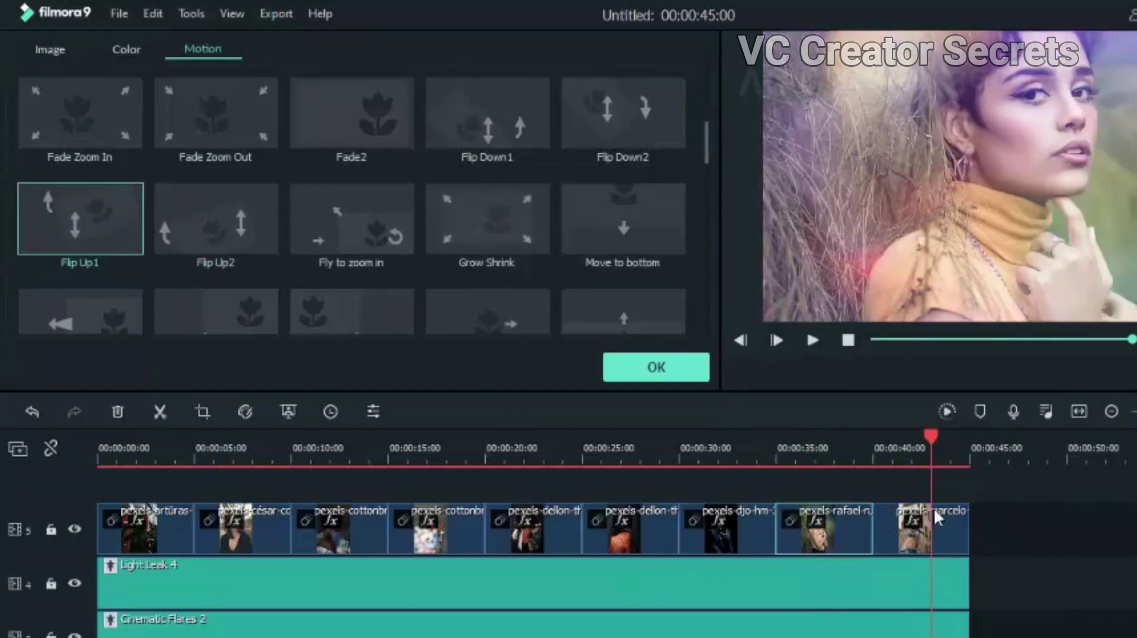
{"action": "left_click", "coordinate": [937, 524]}
{"action": "left_click", "coordinate": [493, 115]}
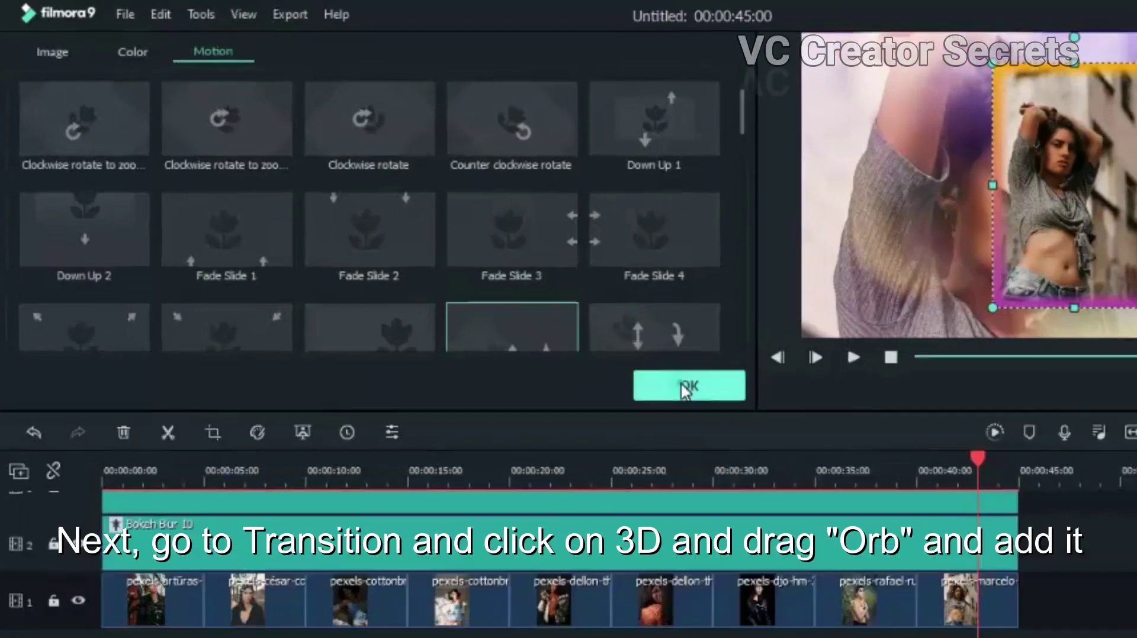
Add 3D Orb 1, Orb Twist 4 and Orb 4 transitions to the opening photos
{"action": "left_click", "coordinate": [685, 390]}
{"action": "left_click", "coordinate": [575, 168]}
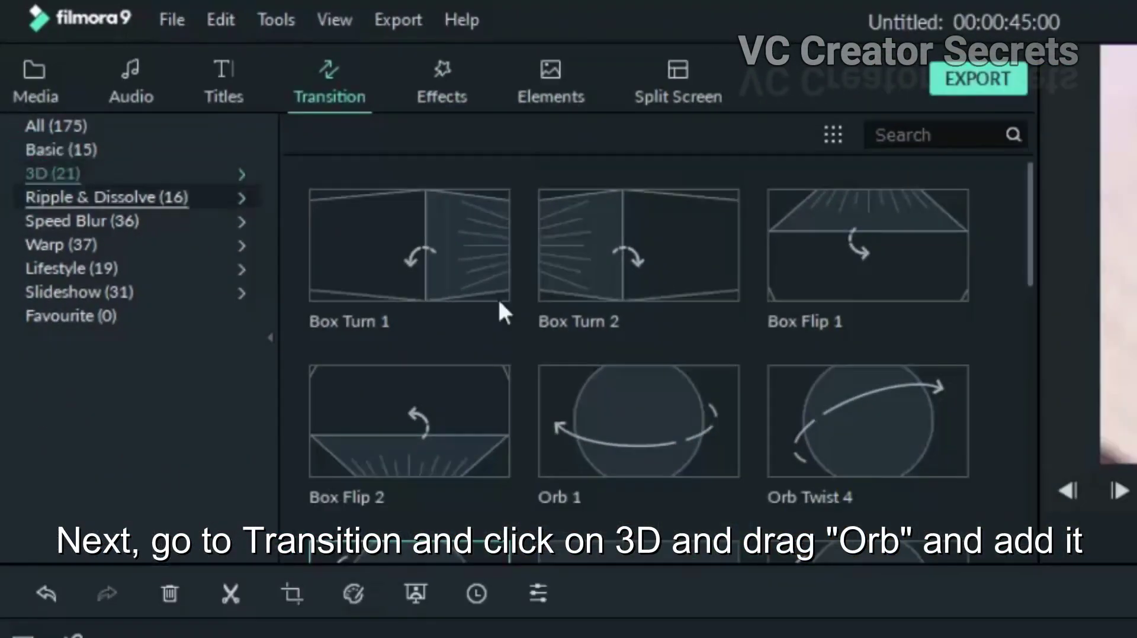
{"action": "left_click_drag", "start_coordinate": [666, 418], "coordinate": [225, 630]}
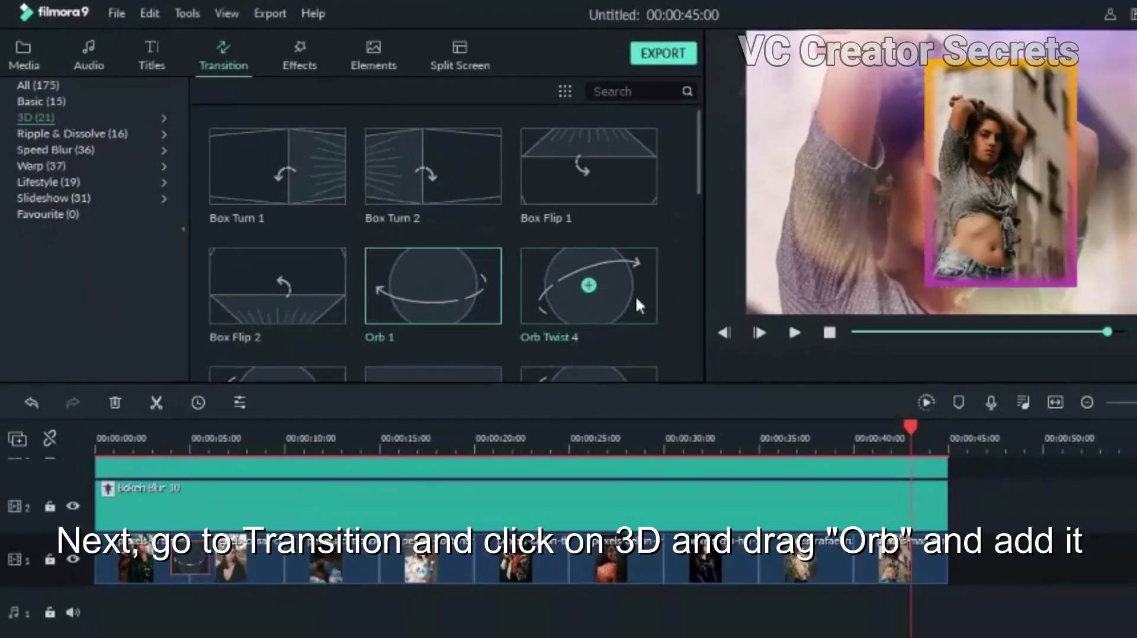
{"action": "left_click_drag", "start_coordinate": [707, 333], "coordinate": [514, 502]}
{"action": "left_click_drag", "start_coordinate": [456, 446], "coordinate": [284, 559]}
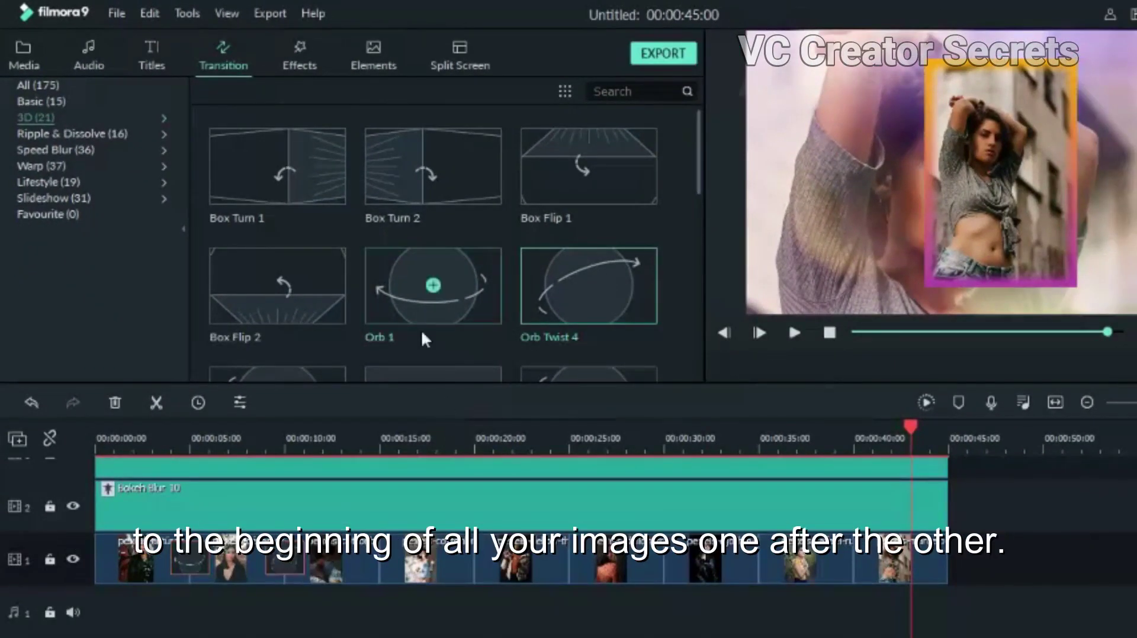
{"action": "scroll", "coordinate": [421, 329], "scroll_direction": "down", "scroll_amount": 2}
{"action": "left_click_drag", "start_coordinate": [325, 278], "coordinate": [379, 562]}
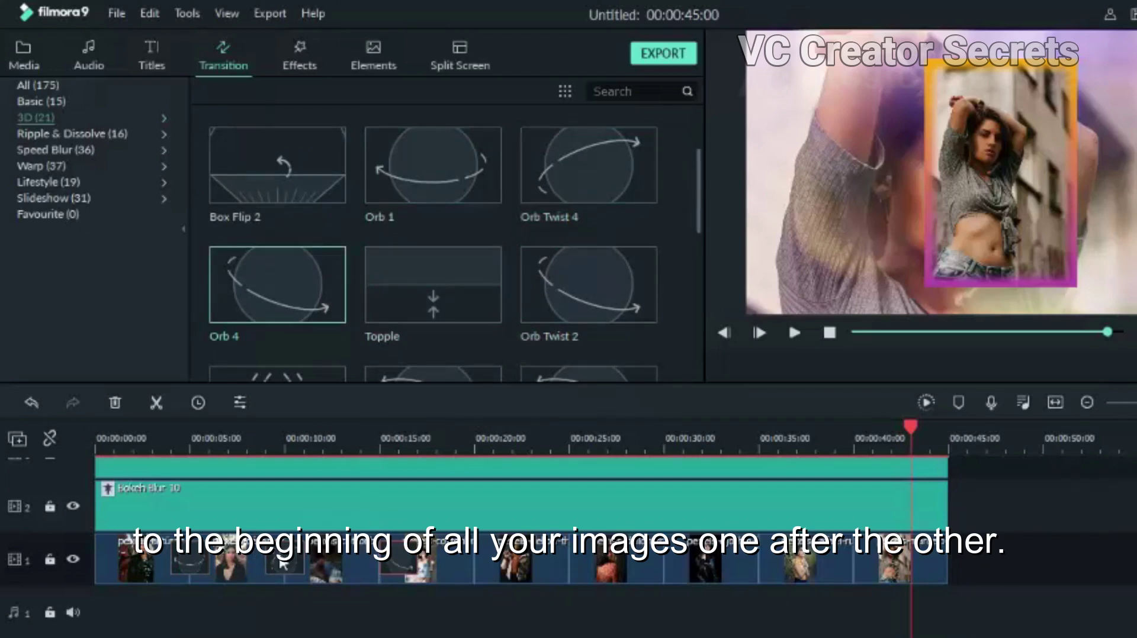
Add Orb Twist 2, further orb transitions and Fisheye Roll 3 to the remaining photos
{"action": "left_click", "coordinate": [214, 554]}
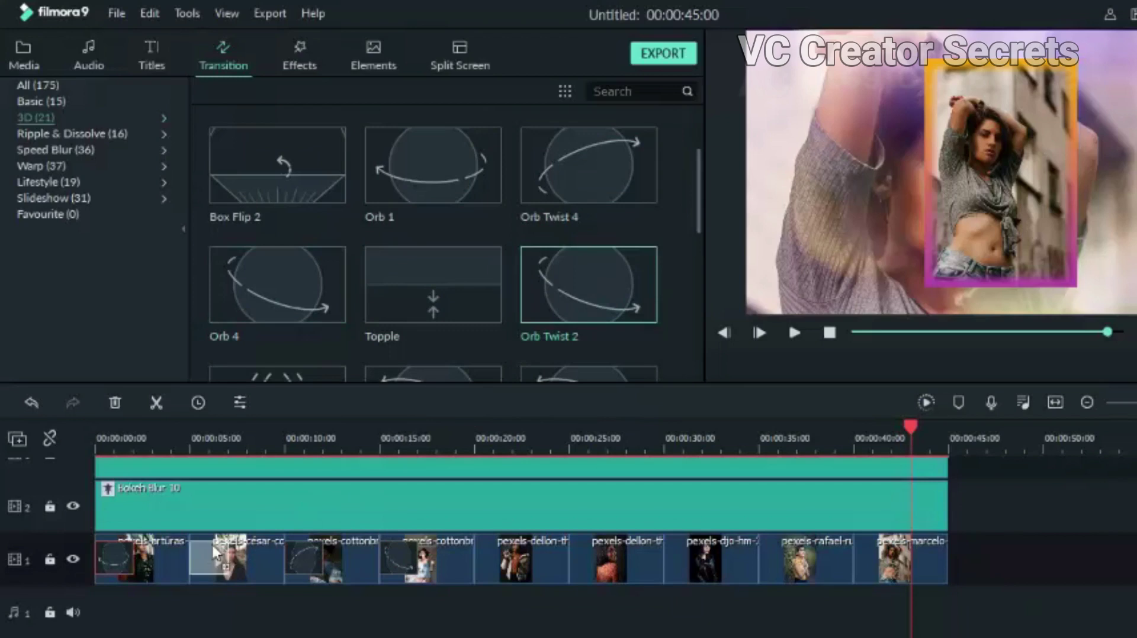
{"action": "scroll", "coordinate": [438, 290], "scroll_direction": "down", "scroll_amount": 1}
{"action": "left_click_drag", "start_coordinate": [444, 296], "coordinate": [542, 565]}
{"action": "left_click", "coordinate": [558, 287]}
{"action": "left_click_drag", "start_coordinate": [559, 287], "coordinate": [592, 560]}
{"action": "scroll", "coordinate": [299, 296], "scroll_direction": "down", "scroll_amount": 1}
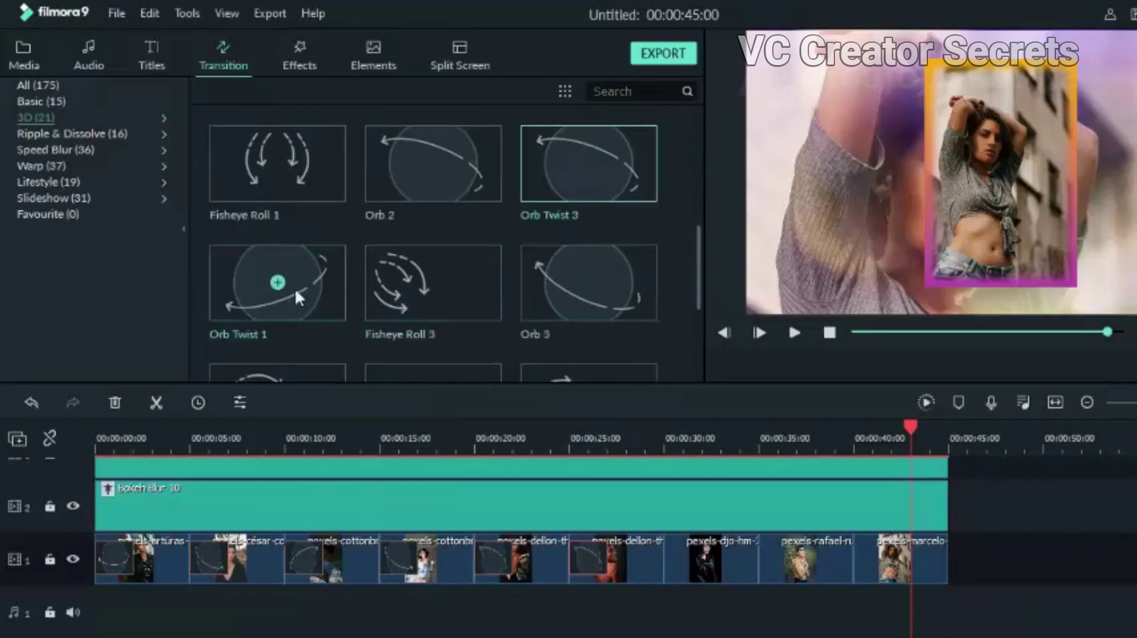
{"action": "left_click_drag", "start_coordinate": [299, 296], "coordinate": [681, 560]}
{"action": "left_click_drag", "start_coordinate": [584, 279], "coordinate": [763, 560]}
{"action": "scroll", "coordinate": [584, 299], "scroll_direction": "up", "scroll_amount": 1}
{"action": "left_click_drag", "start_coordinate": [584, 299], "coordinate": [867, 562]}
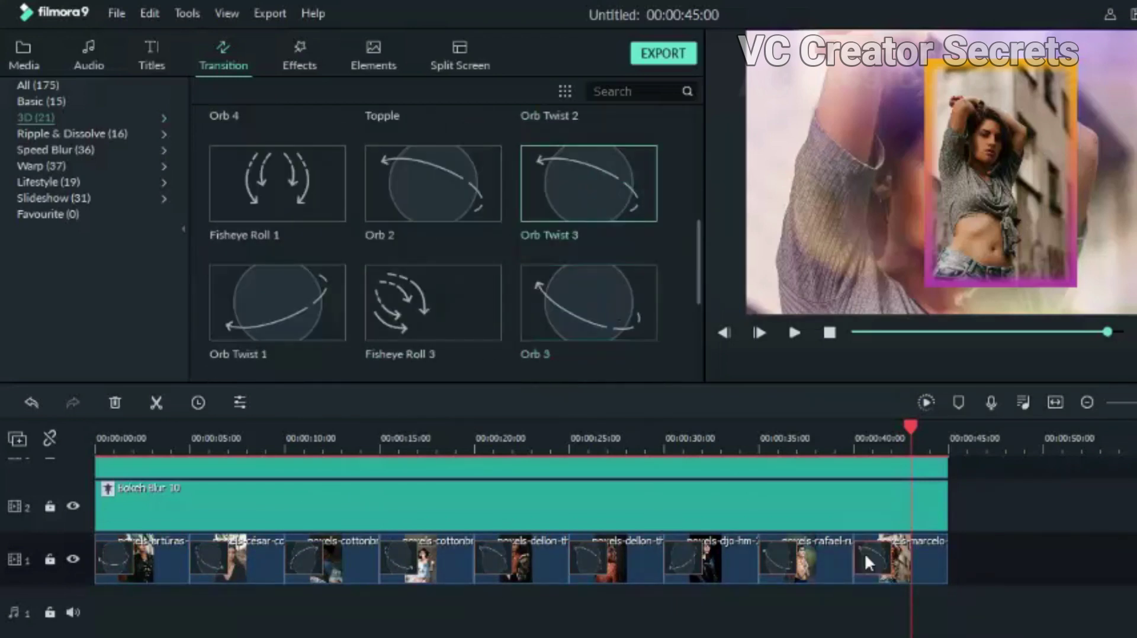
{"action": "left_click", "coordinate": [659, 441]}
{"action": "left_click", "coordinate": [462, 441]}
{"action": "left_click", "coordinate": [761, 542]}
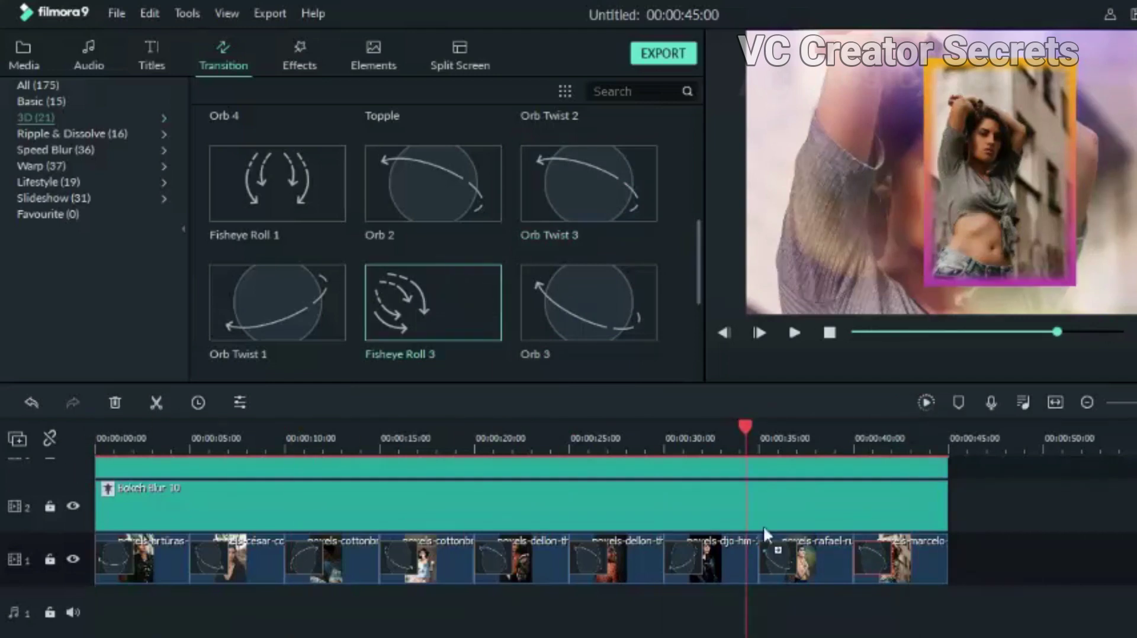
{"action": "left_click_drag", "start_coordinate": [934, 563], "coordinate": [936, 563]}
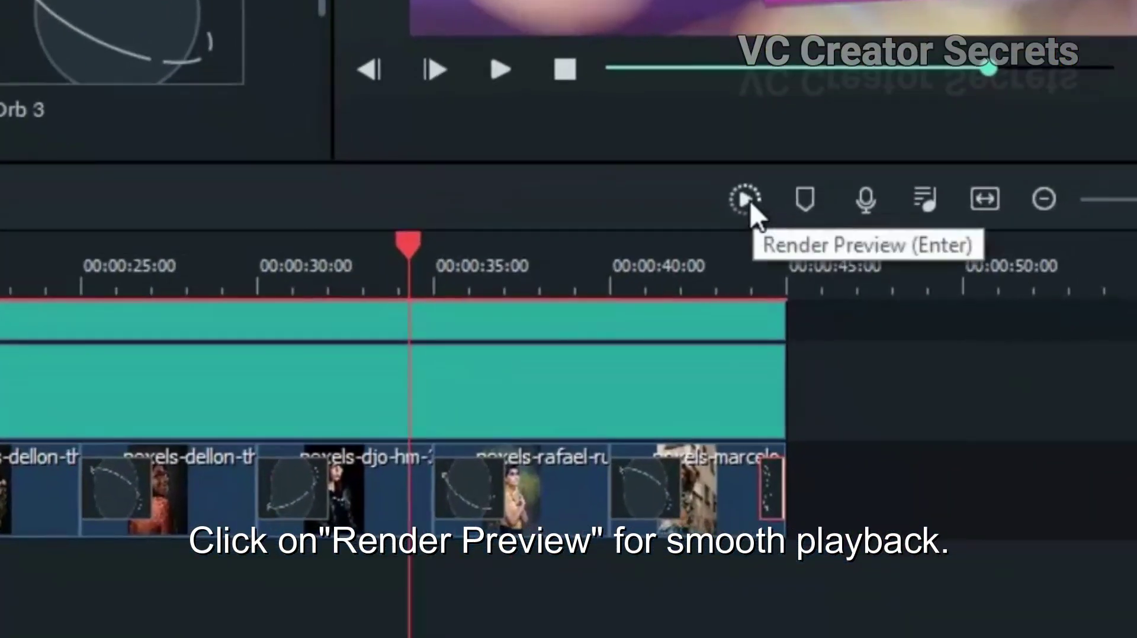
{"action": "left_click", "coordinate": [748, 201]}
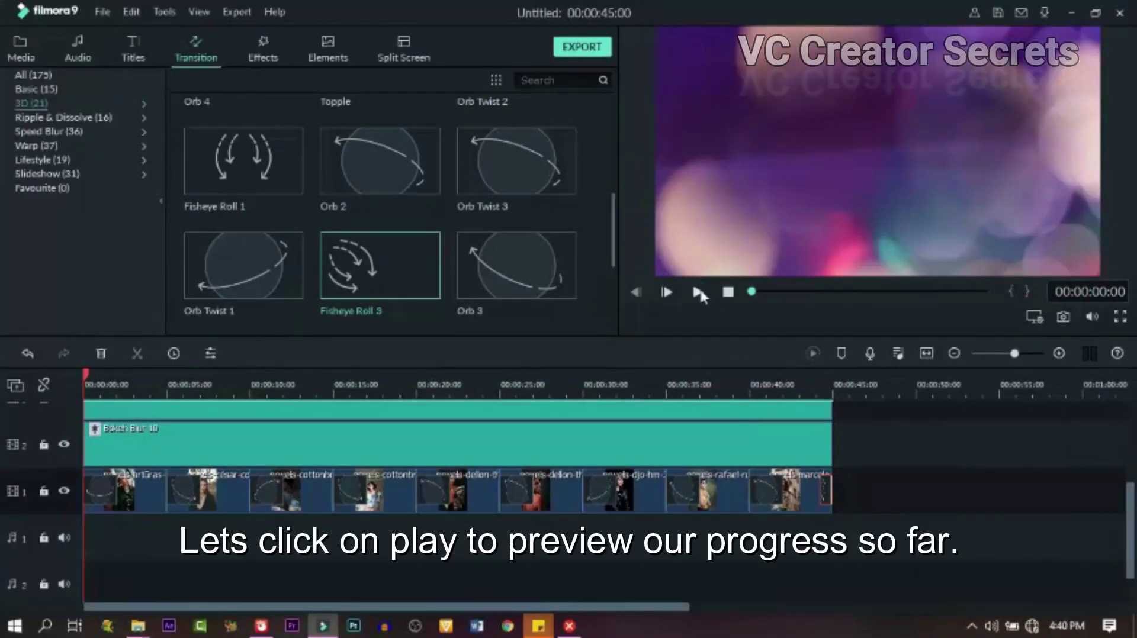
{"action": "left_click", "coordinate": [699, 291]}
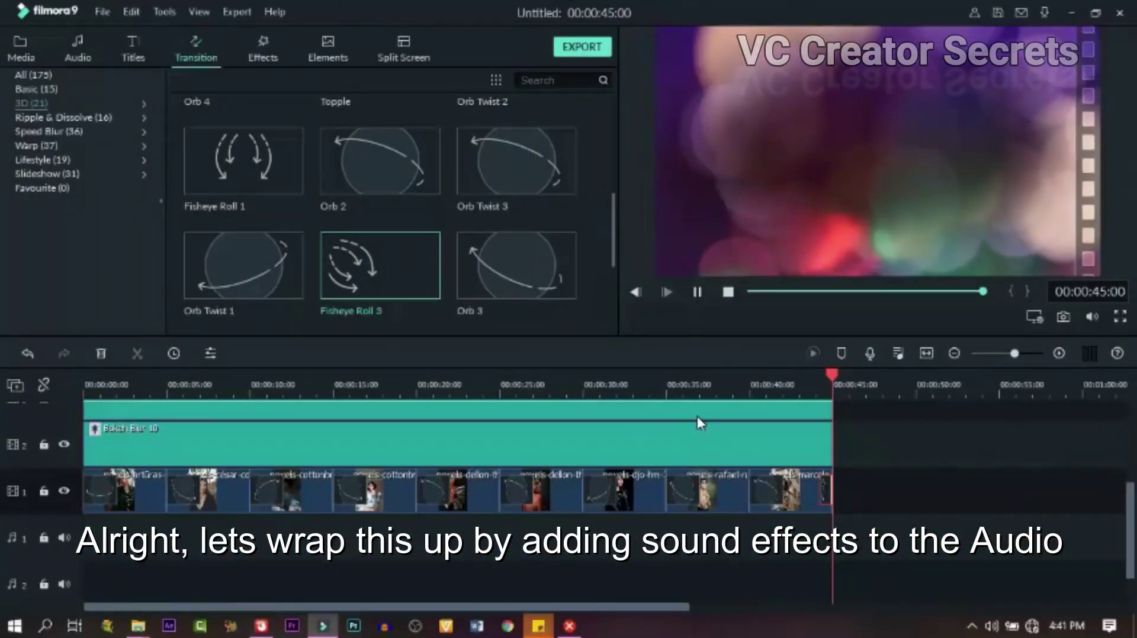
{"action": "left_click", "coordinate": [513, 410]}
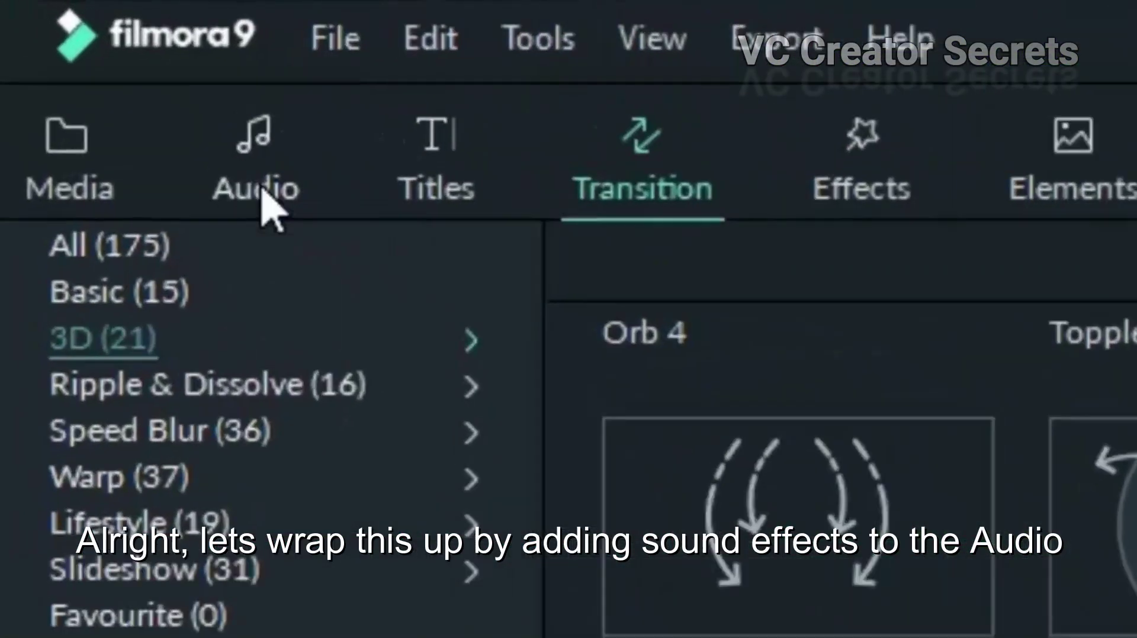
Search the audio library for 'AIR' and place mixkit-air-woosh-1489 under the first photo
{"action": "left_click", "coordinate": [78, 55]}
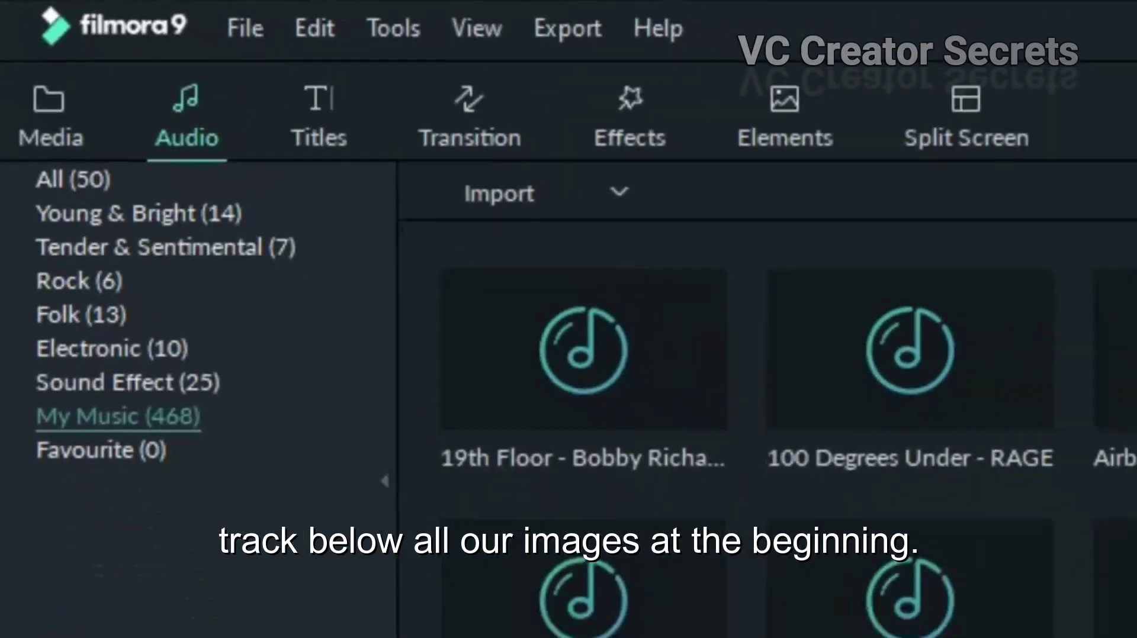
{"action": "type", "text": "AI"}
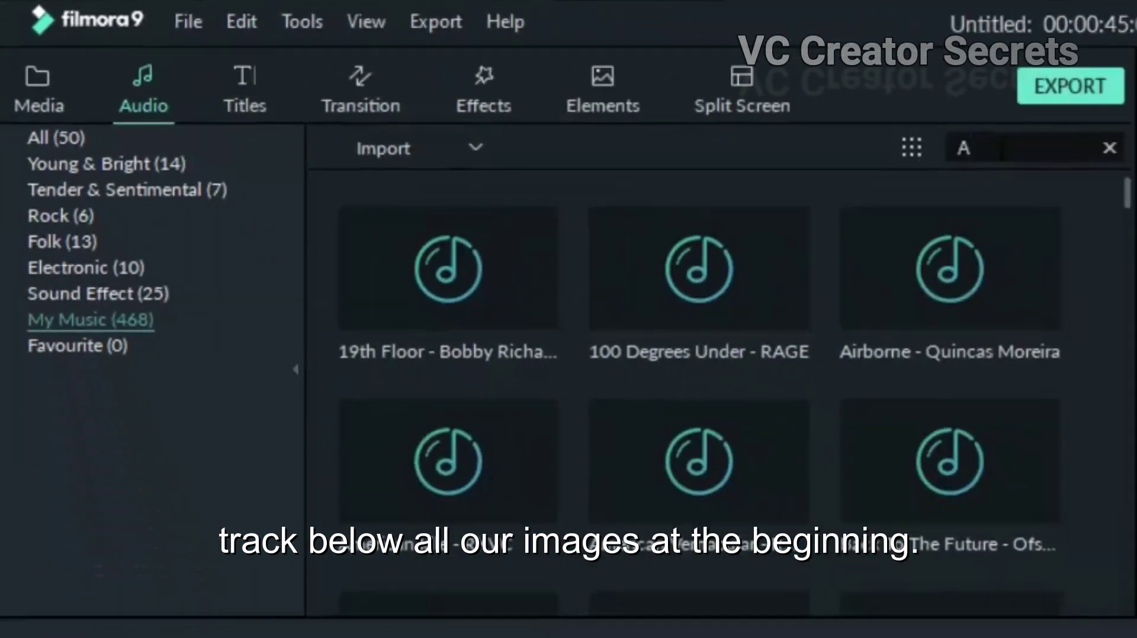
{"action": "type", "text": "R"}
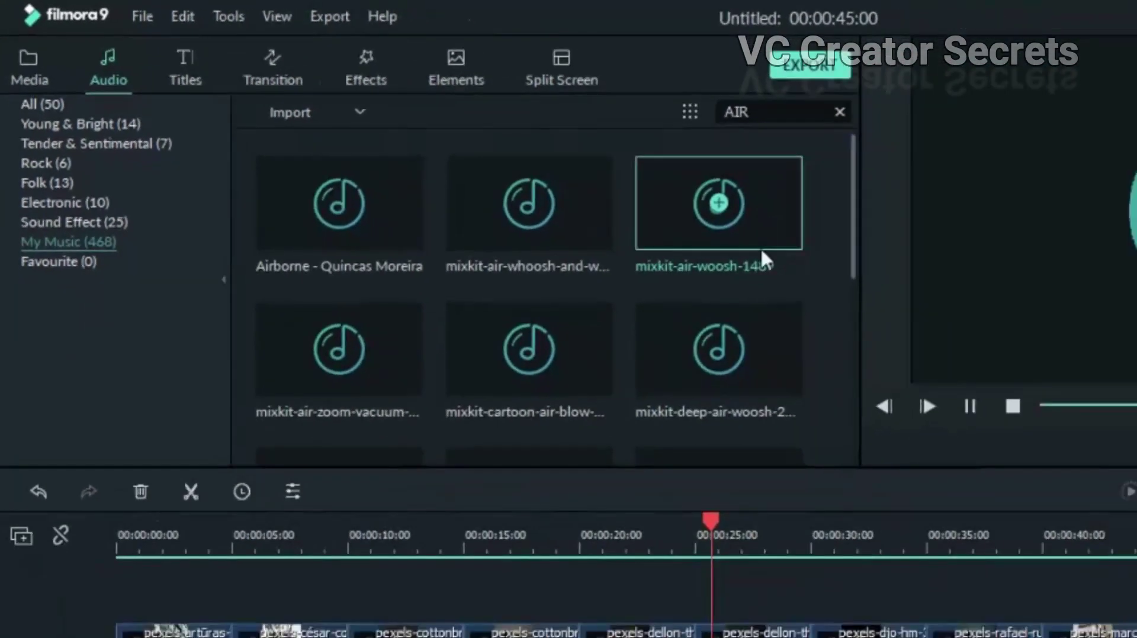
{"action": "left_click_drag", "start_coordinate": [761, 247], "coordinate": [648, 531]}
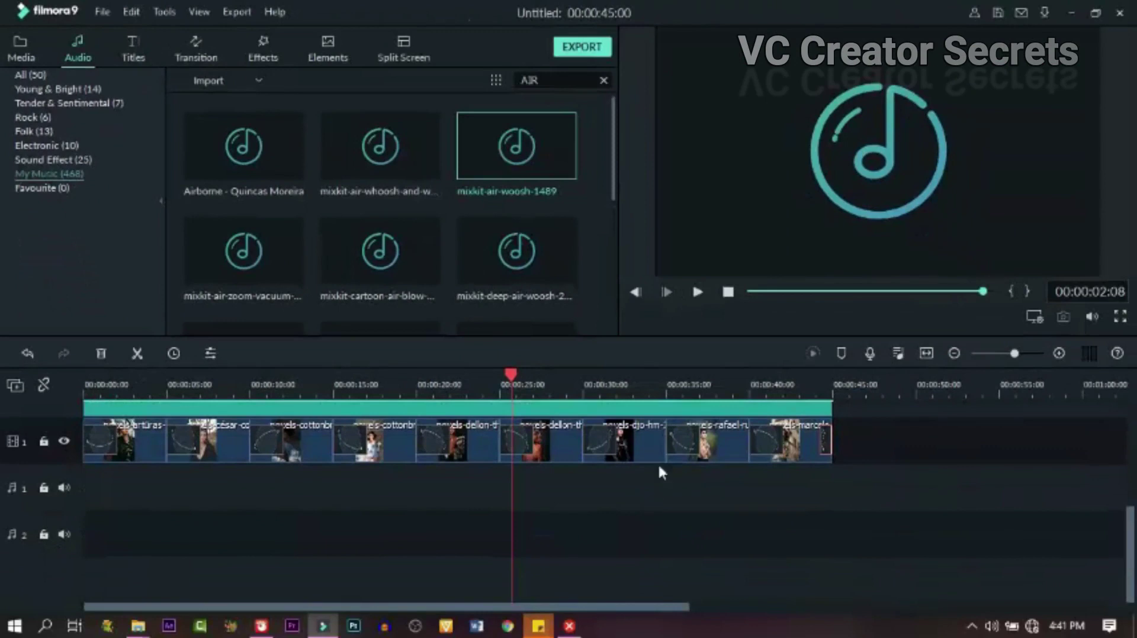
{"action": "left_click_drag", "start_coordinate": [558, 156], "coordinate": [98, 497]}
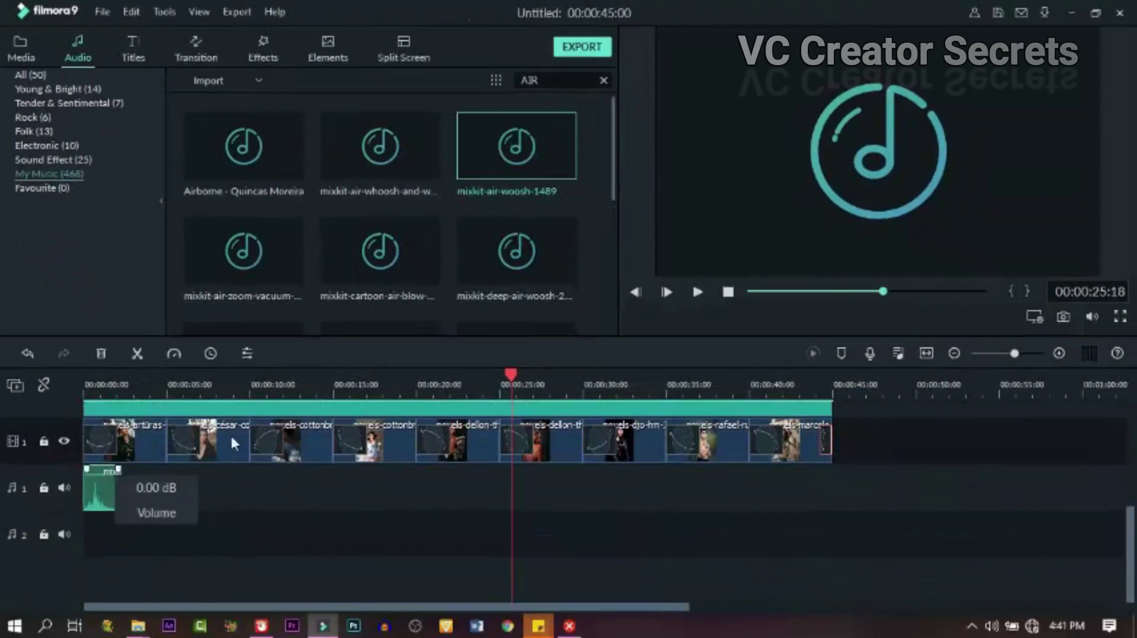
Add woosh clips under the next photos through the ninth, then preview from the start
{"action": "left_click_drag", "start_coordinate": [516, 145], "coordinate": [261, 487]}
{"action": "left_click_drag", "start_coordinate": [517, 146], "coordinate": [426, 488]}
{"action": "left_click_drag", "start_coordinate": [516, 145], "coordinate": [510, 487]}
{"action": "left_click_drag", "start_coordinate": [517, 146], "coordinate": [593, 488]}
{"action": "left_click_drag", "start_coordinate": [516, 146], "coordinate": [677, 487]}
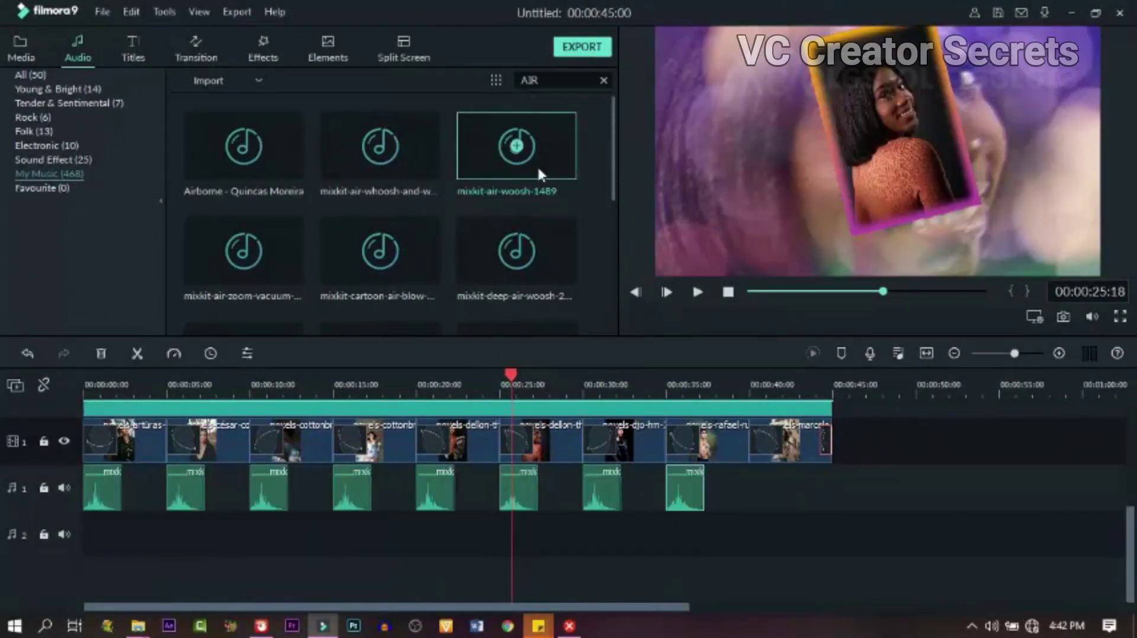
{"action": "left_click_drag", "start_coordinate": [540, 173], "coordinate": [768, 487]}
{"action": "key", "text": "Home"}
{"action": "key", "text": "space"}
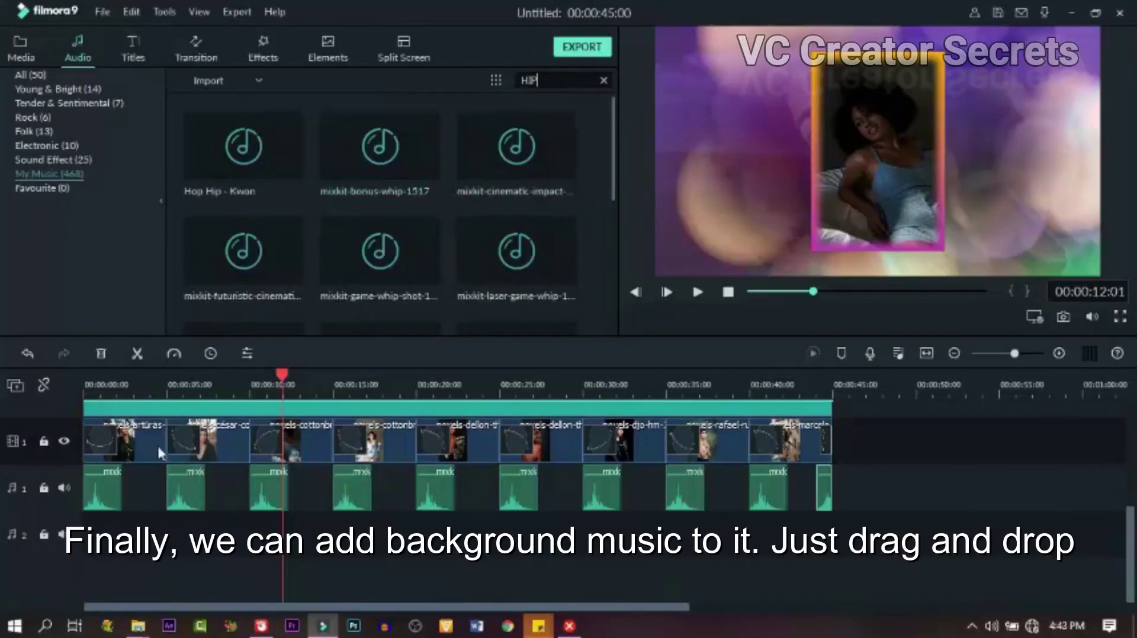
Place Hop Hip - Kwon on audio track 2 and preview it
{"action": "left_click_drag", "start_coordinate": [285, 134], "coordinate": [95, 533]}
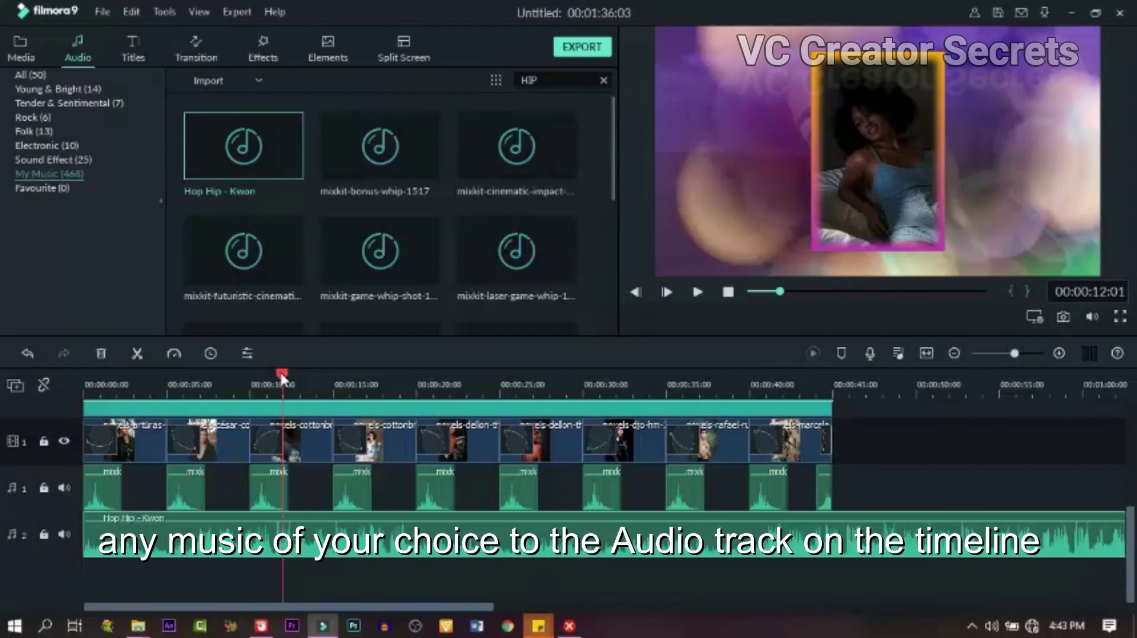
{"action": "key", "text": "space"}
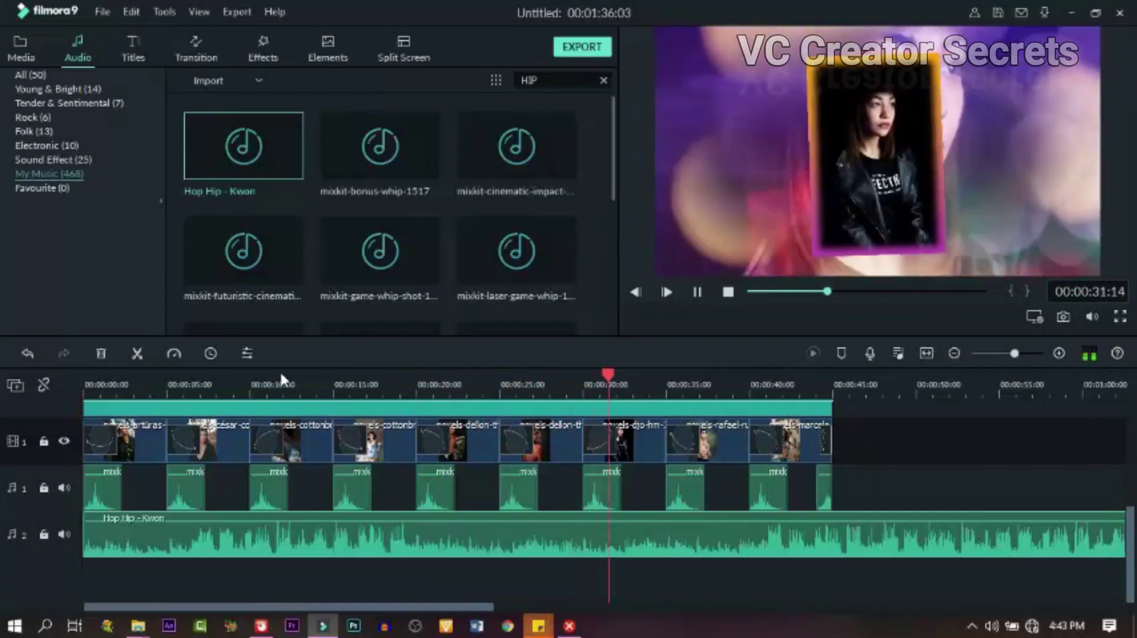
{"action": "key", "text": "space"}
Cut the music off at the slideshow's end and play it back
{"action": "left_click_drag", "start_coordinate": [191, 607], "coordinate": [259, 598]}
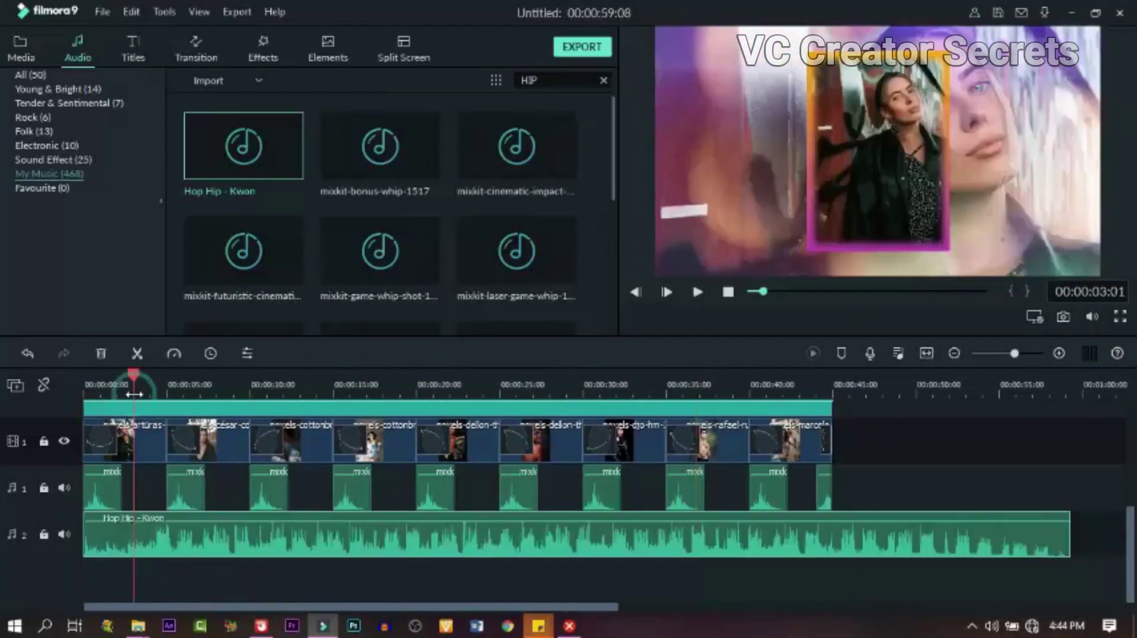
{"action": "left_click", "coordinate": [835, 379]}
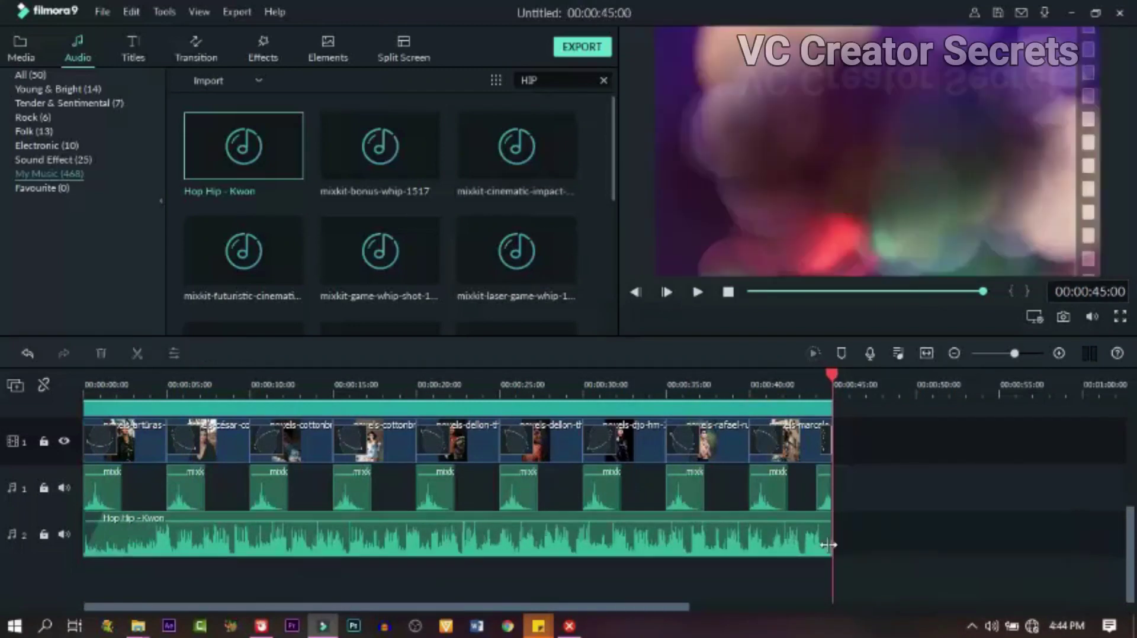
{"action": "key", "text": "space"}
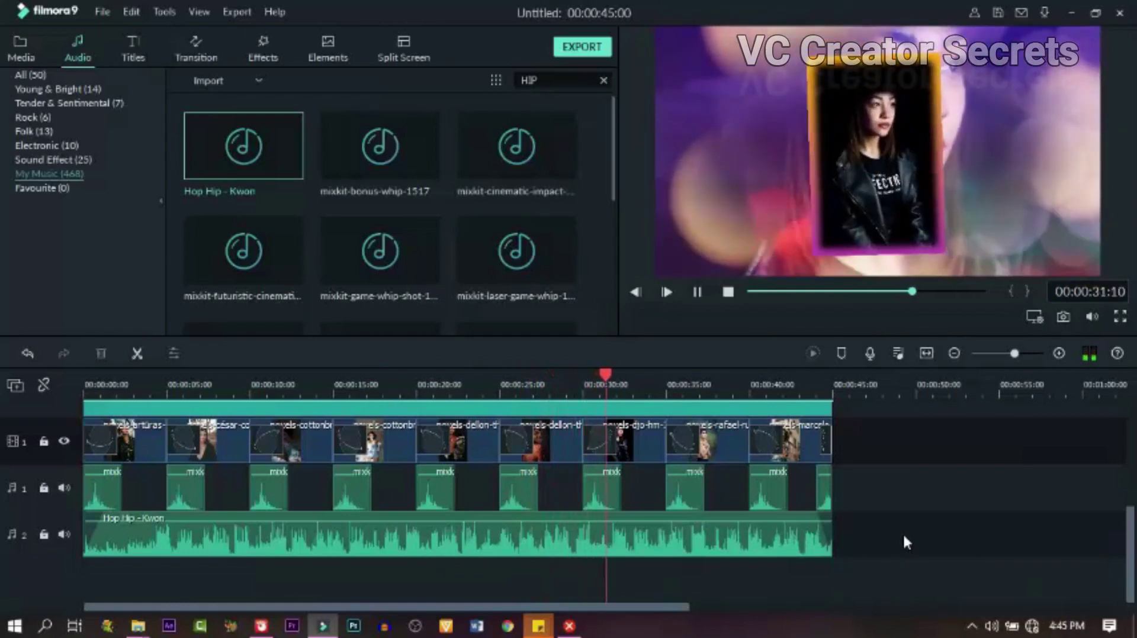
{"action": "key", "text": "space"}
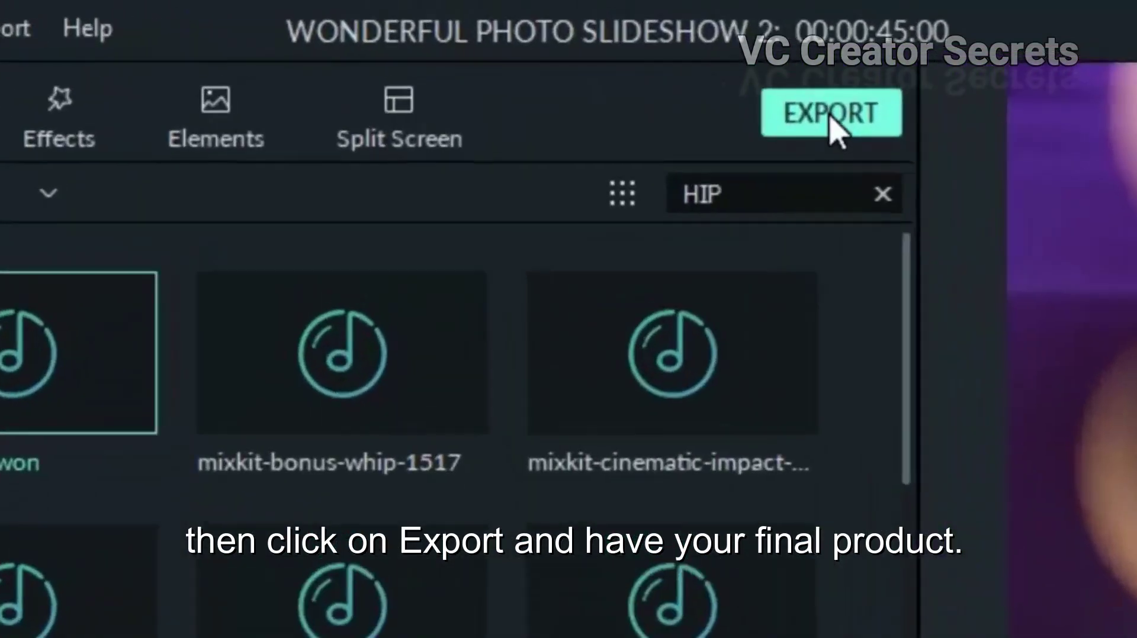
Start the export, dismiss the offline warning, and rename the file to WONDERFUL PHOTO SL
{"action": "left_click", "coordinate": [580, 48]}
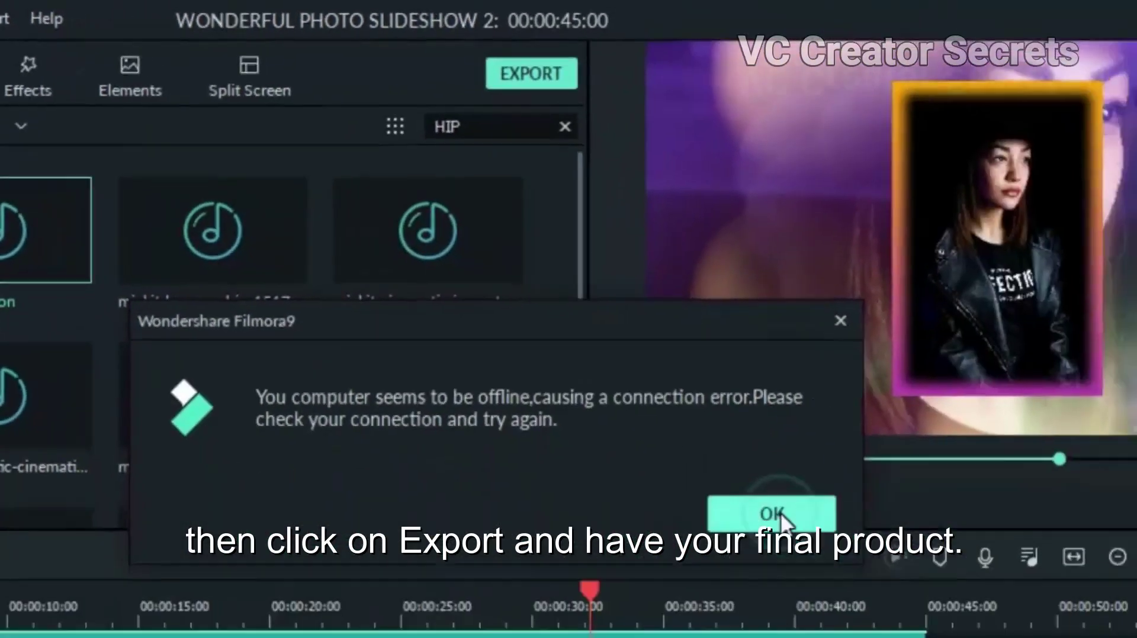
{"action": "left_click", "coordinate": [781, 516]}
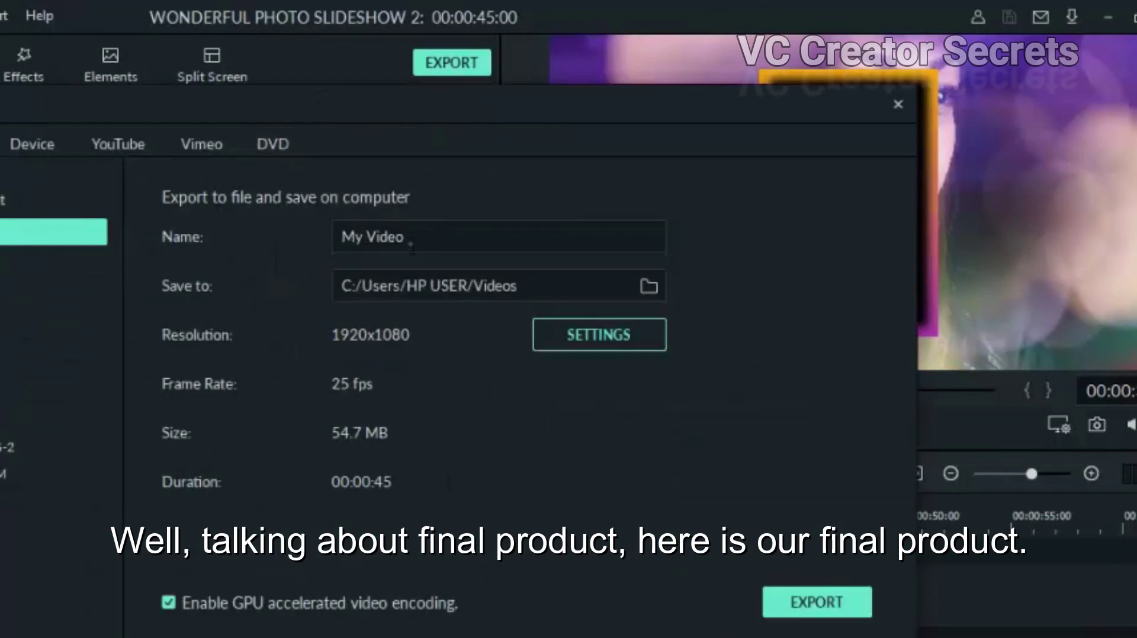
{"action": "triple_click", "coordinate": [411, 247]}
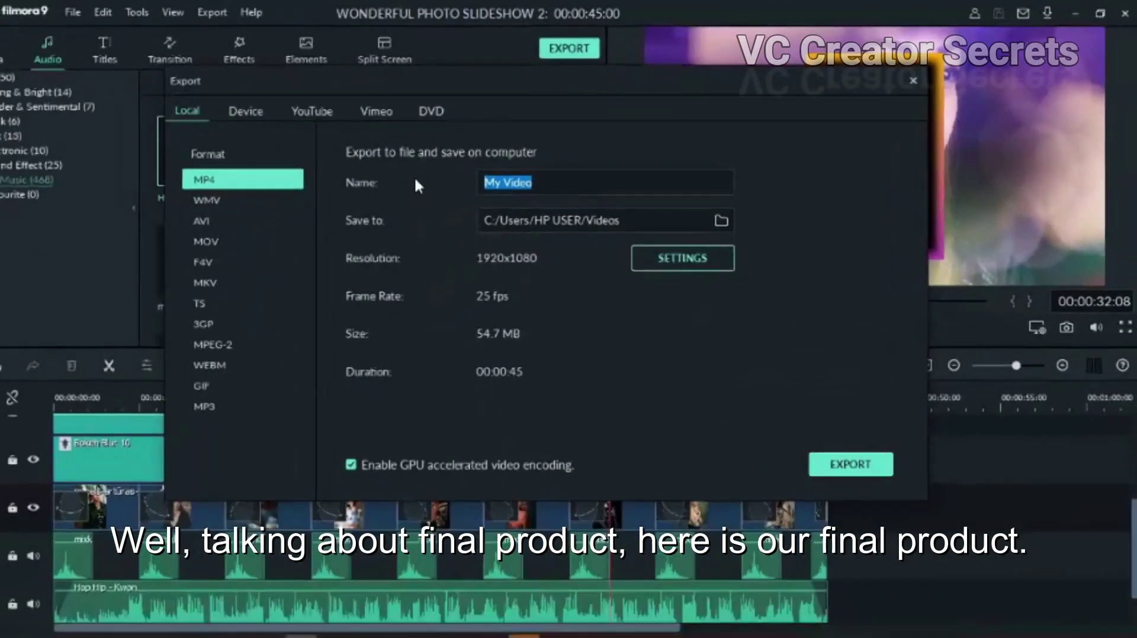
{"action": "type", "text": "WONDERFUL PHOTO SL"}
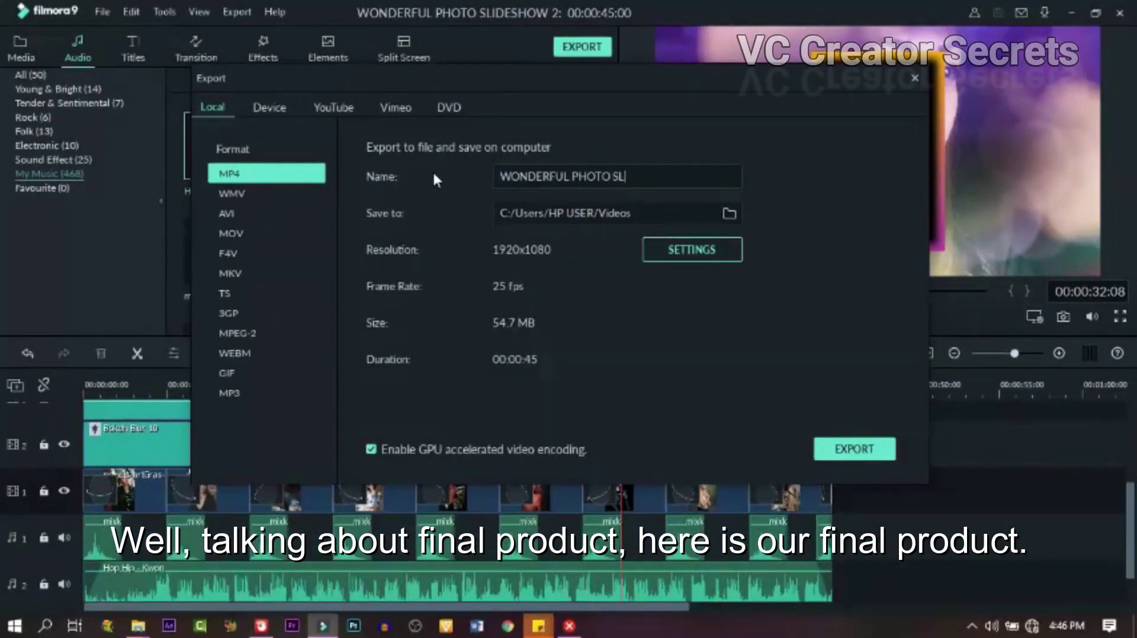